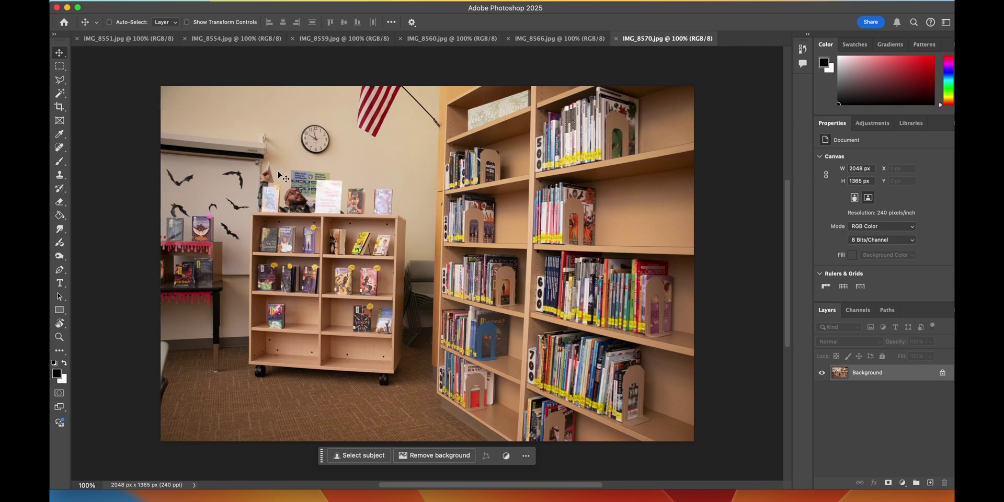
# Step: Look through the open library photos to compare the man's pose in each one
pyautogui.click(560, 38)
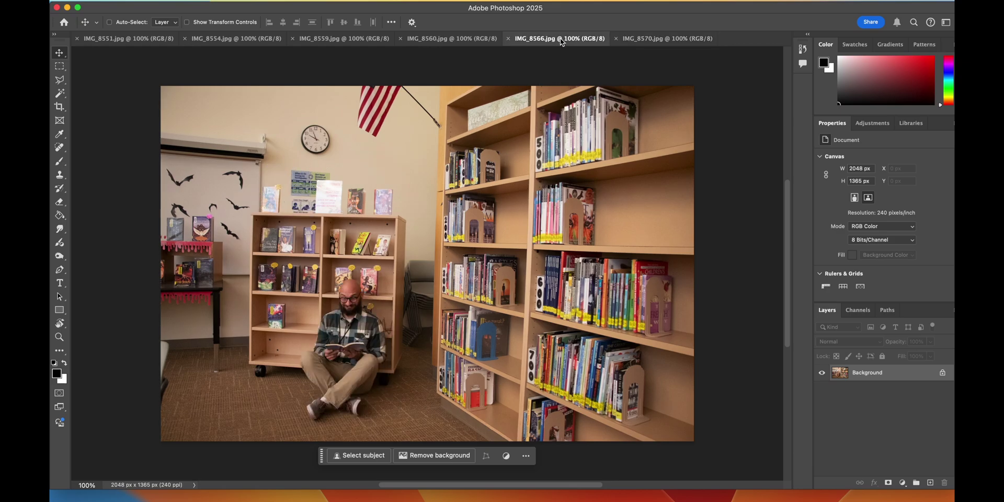
pyautogui.click(463, 40)
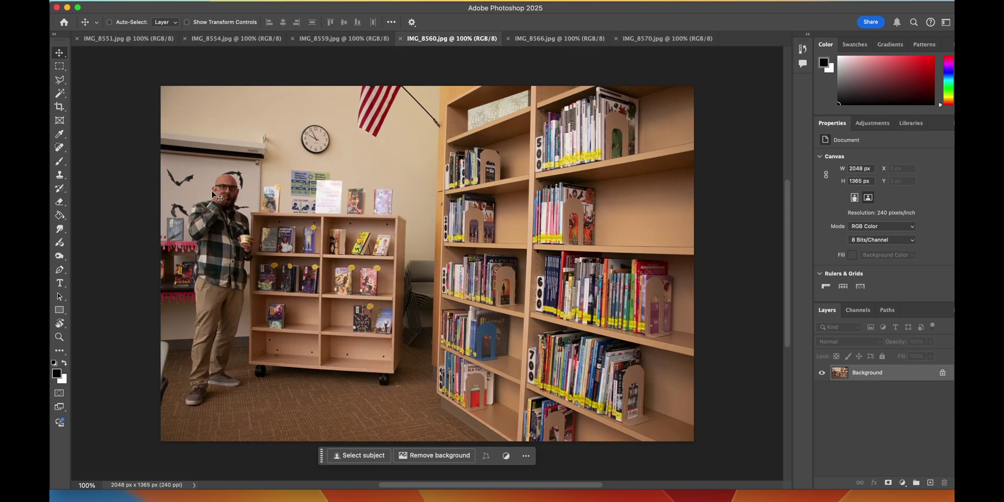
pyautogui.click(368, 42)
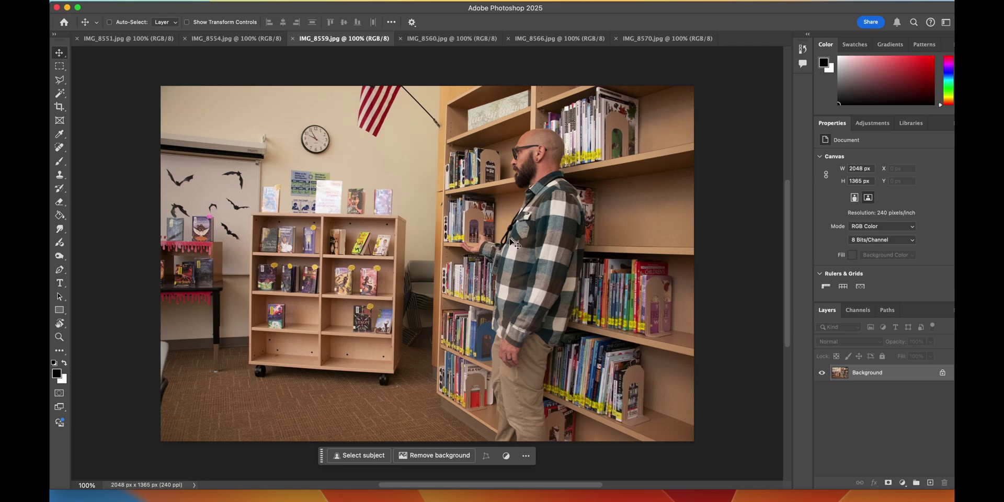
pyautogui.click(238, 44)
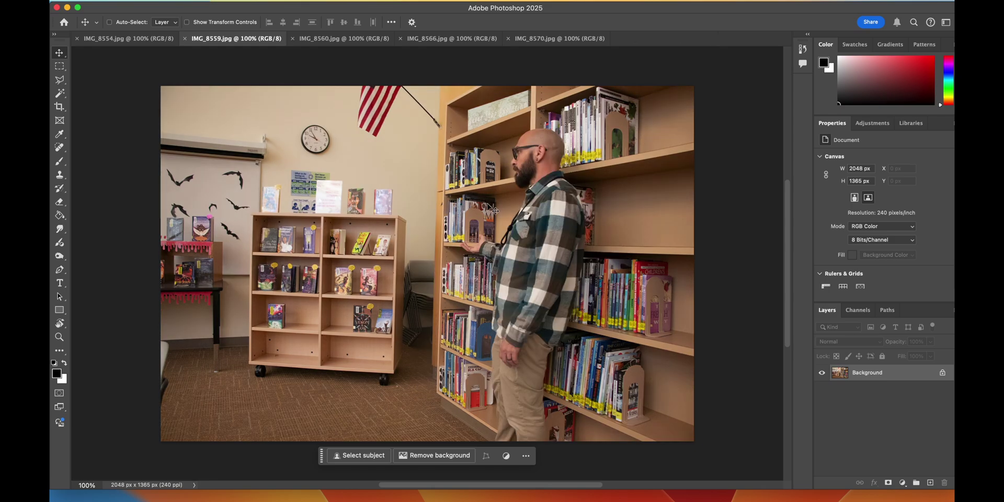
# Step: Try Select Subject on IMG_8559.jpg to pick out the man, and clear the selection after each attempt
pyautogui.press('w')
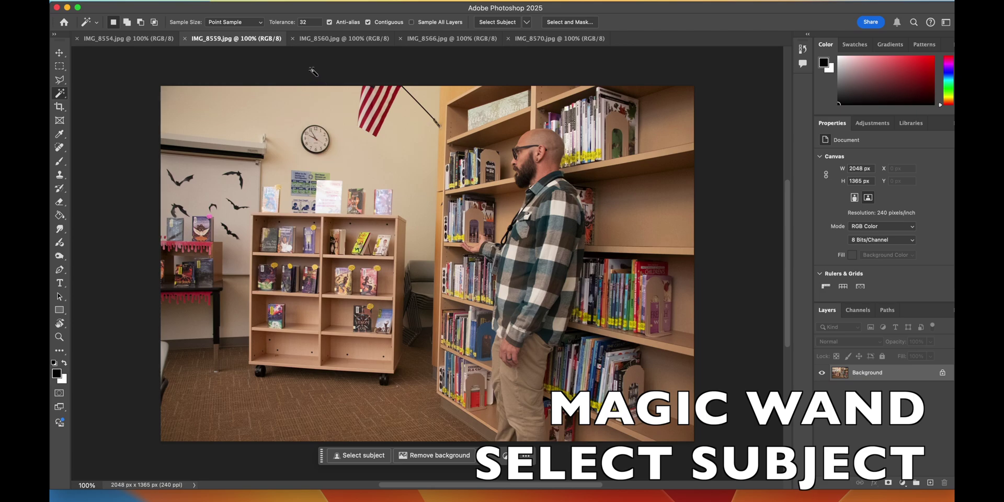
pyautogui.click(497, 22)
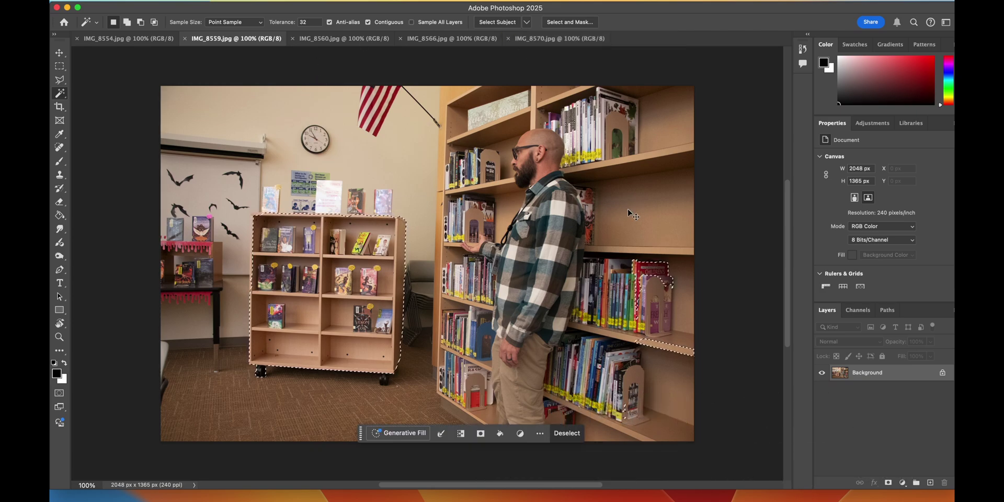
pyautogui.press('super+d')
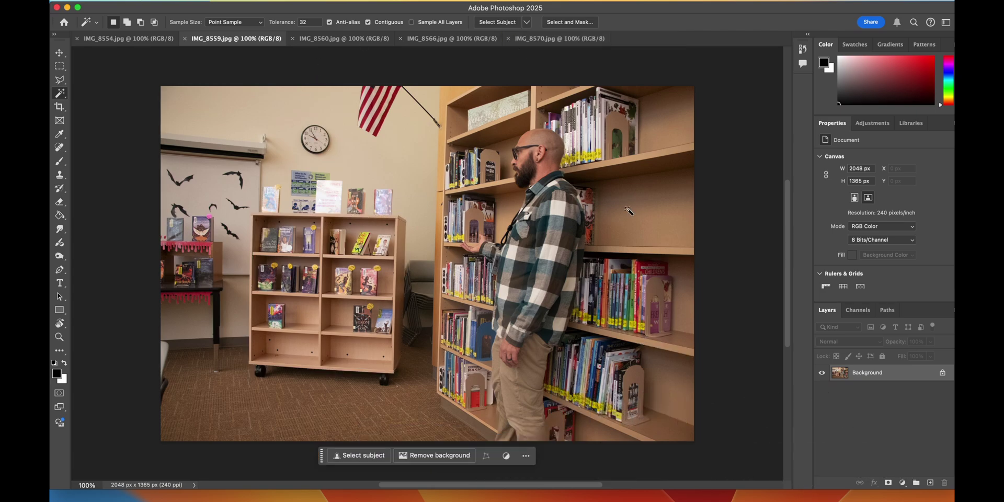
pyautogui.click(493, 22)
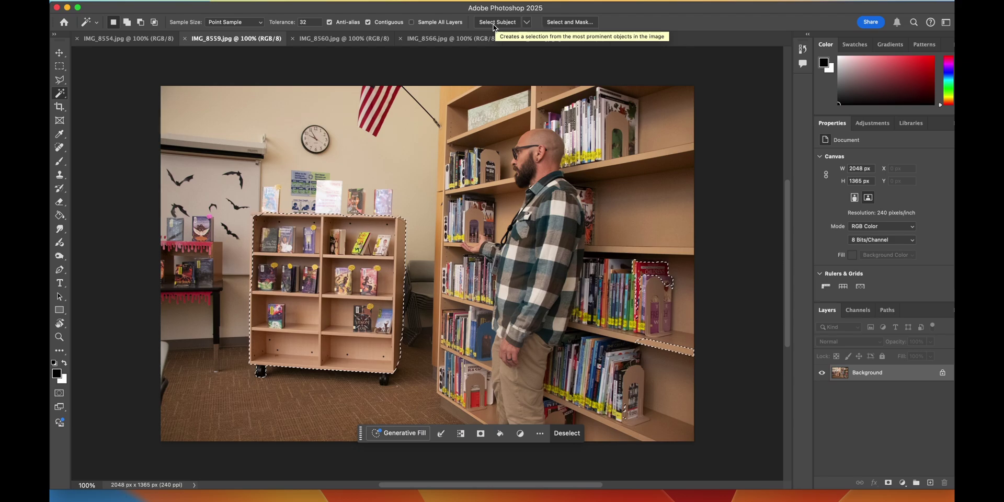
pyautogui.press('super+d')
# Step: Select the man's head in IMG_8559.jpg with the Quick Selection tool
pyautogui.press('super+plus')
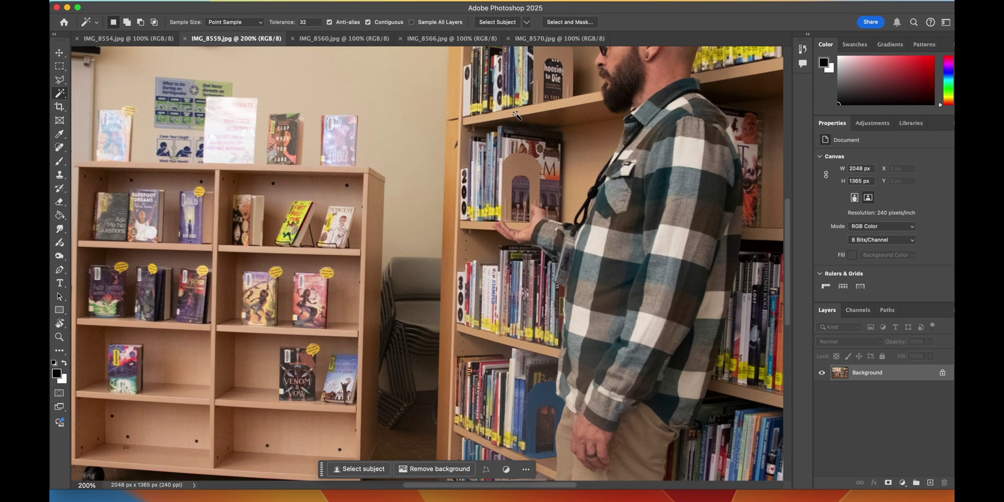
pyautogui.hscroll(10, 516, 115)
pyautogui.scroll(5, 517, 115)
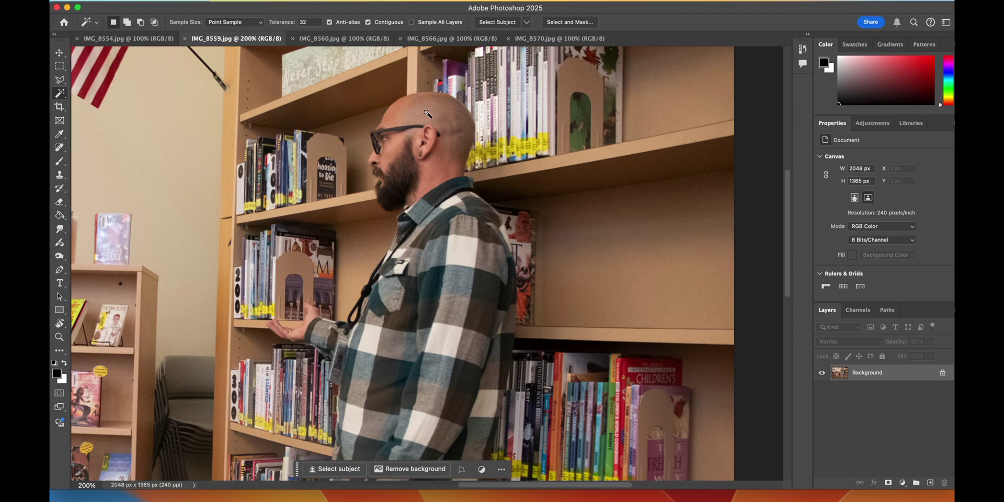
pyautogui.click(64, 97)
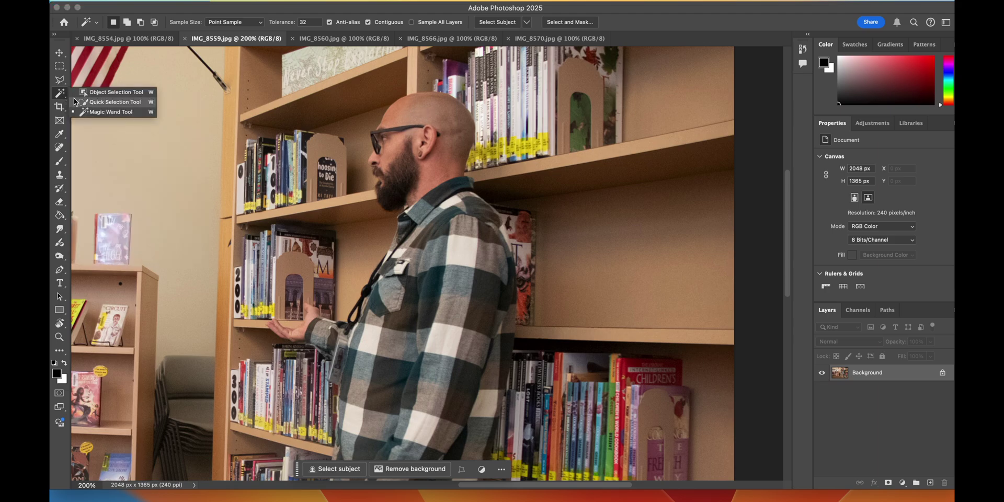
pyautogui.click(101, 104)
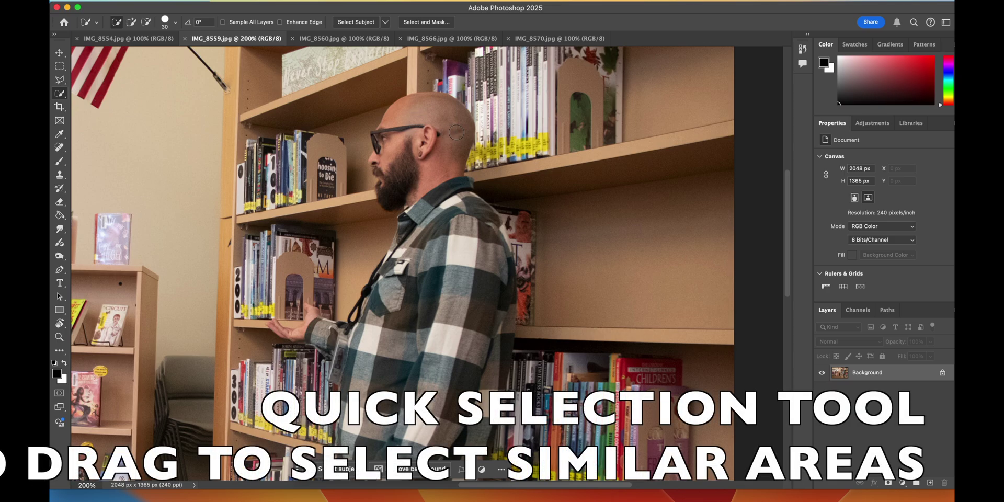
pyautogui.moveTo(456, 133)
pyautogui.mouseDown()
pyautogui.moveTo(423, 119)
pyautogui.moveTo(401, 142)
pyautogui.mouseUp()
# Step: Extend the quick selection over the man's plaid shirt, from the collar down to the hem and back edge
pyautogui.scroll(-3, 448, 182)
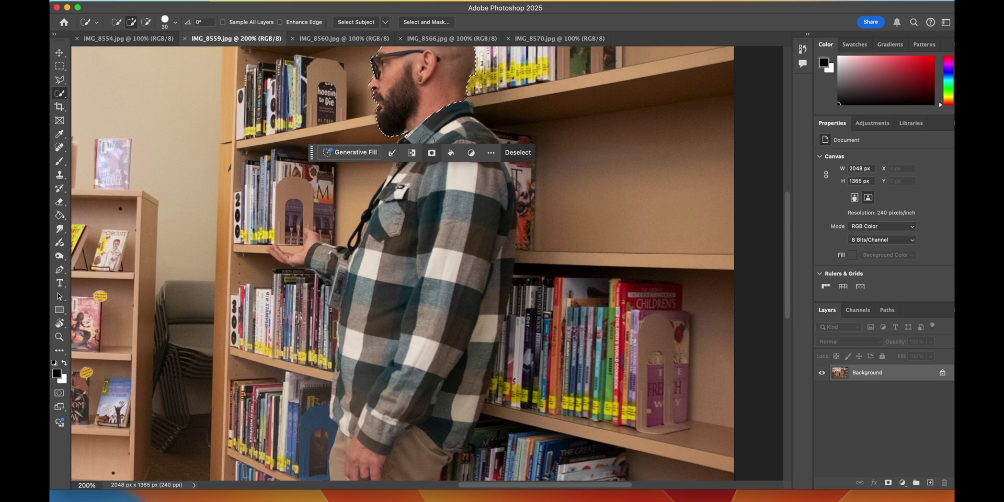
pyautogui.moveTo(427, 141); pyautogui.dragTo(448, 133)
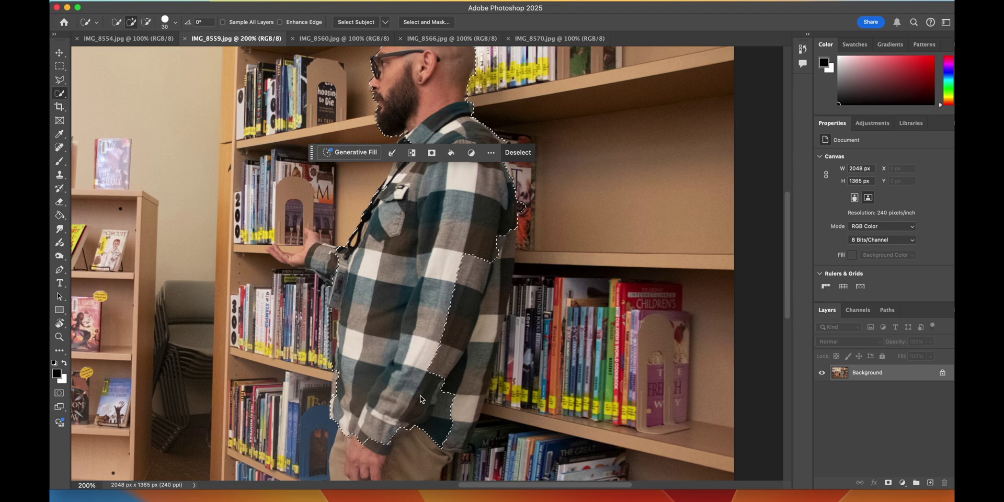
pyautogui.moveTo(455, 361)
pyautogui.mouseDown()
pyautogui.moveTo(462, 376)
pyautogui.moveTo(476, 344)
pyautogui.mouseUp()
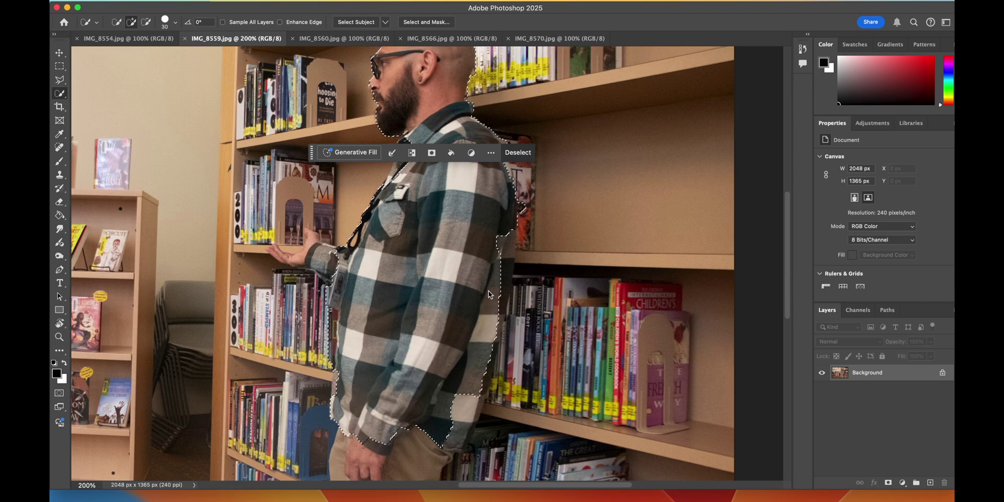
pyautogui.moveTo(488, 294)
pyautogui.mouseDown()
pyautogui.moveTo(497, 264)
pyautogui.moveTo(498, 274)
pyautogui.mouseUp()
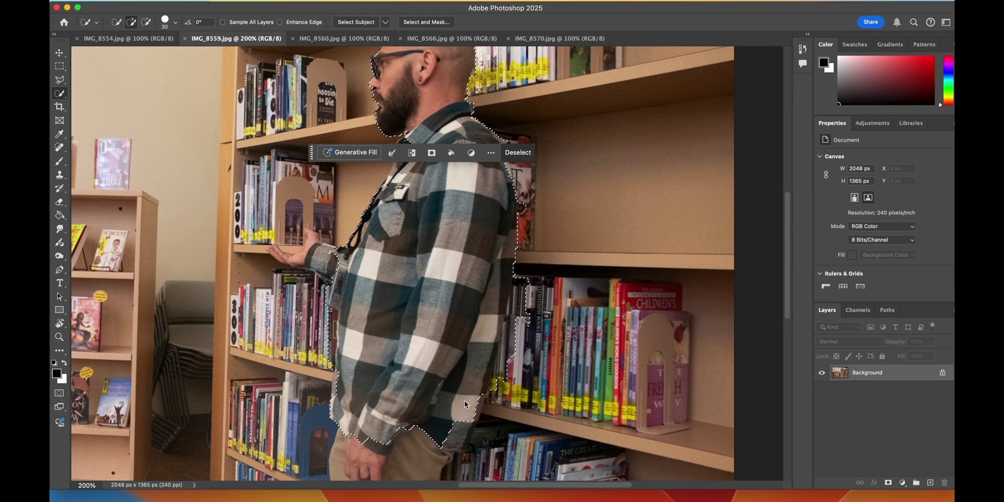
pyautogui.click(438, 451)
# Step: Extend the quick selection over the man's trousers and his outstretched hand
pyautogui.scroll(-5, 413, 449)
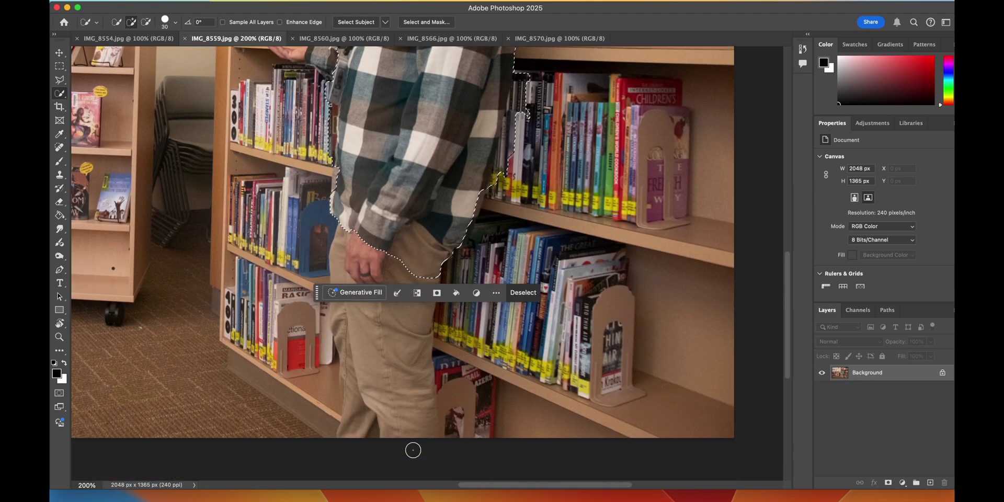
pyautogui.moveTo(361, 311); pyautogui.dragTo(376, 252)
pyautogui.scroll(-3, 380, 360)
pyautogui.moveTo(365, 241); pyautogui.dragTo(362, 254)
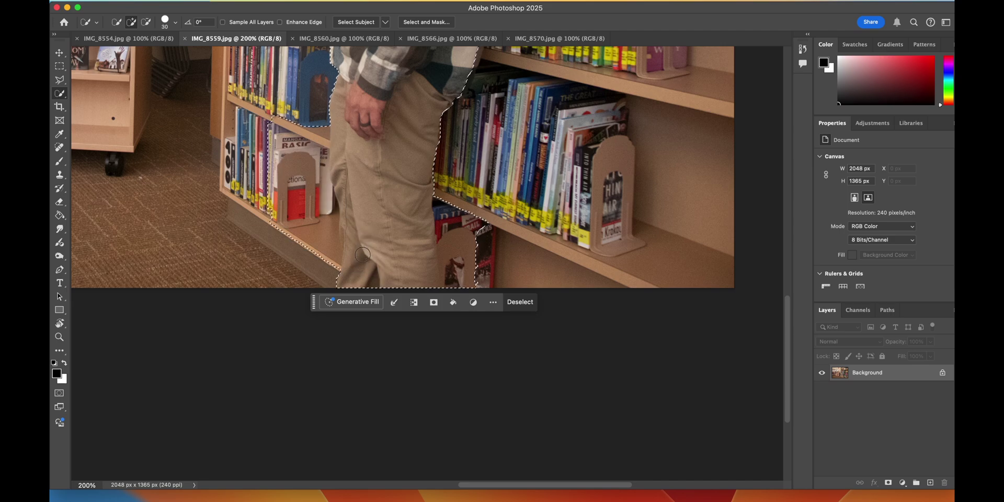
pyautogui.scroll(8, 387, 254)
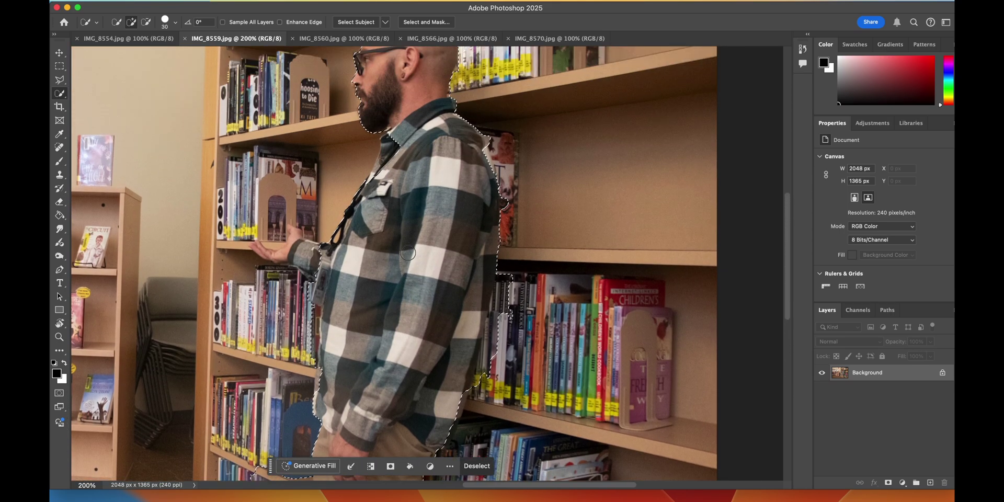
pyautogui.moveTo(397, 246)
pyautogui.mouseDown()
pyautogui.moveTo(320, 271)
pyautogui.moveTo(262, 269)
pyautogui.moveTo(288, 275)
pyautogui.mouseUp()
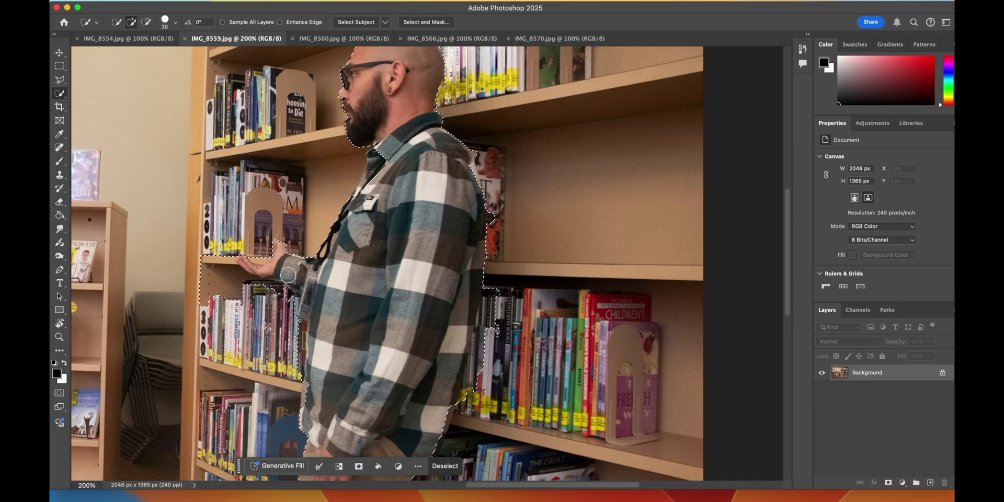
# Step: Subtract the wrongly selected books above the back of the man's head, using the Polygonal Lasso in subtract mode
pyautogui.click(60, 79)
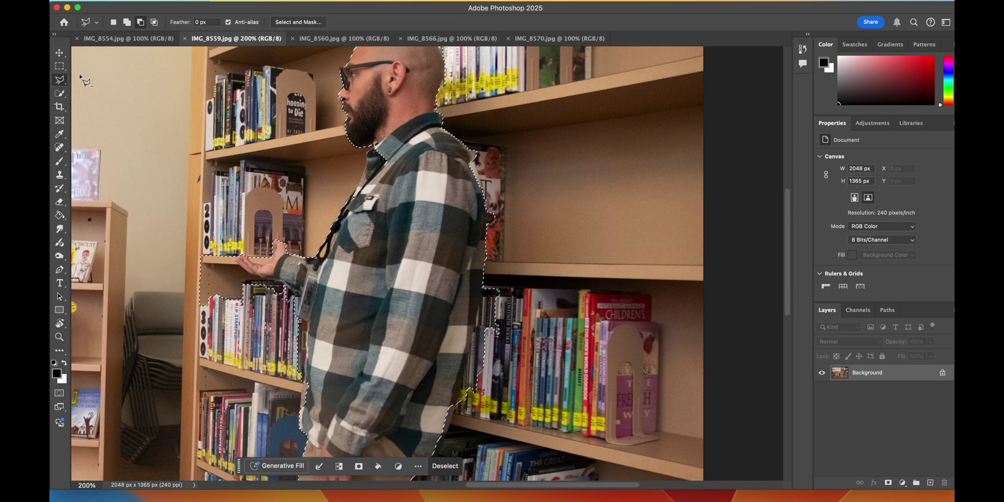
pyautogui.click(140, 22)
pyautogui.scroll(5, 304, 154)
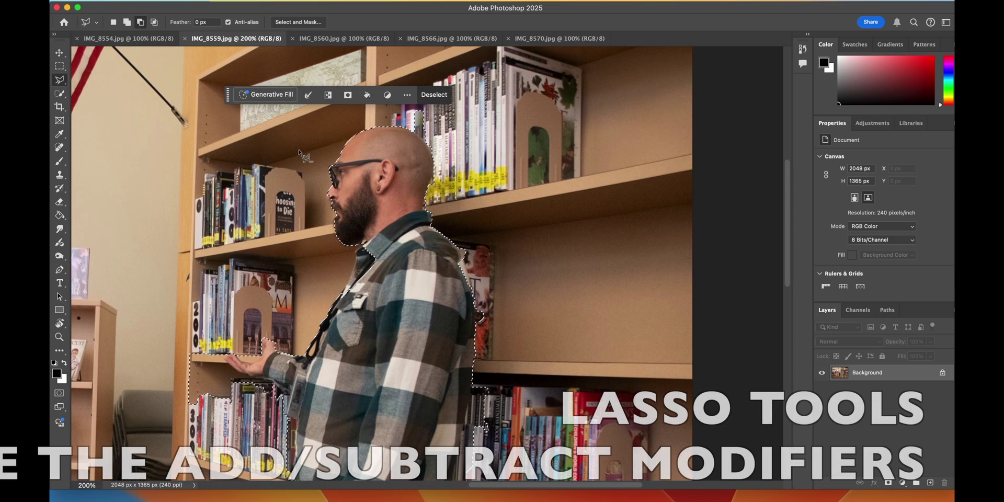
pyautogui.press('x')
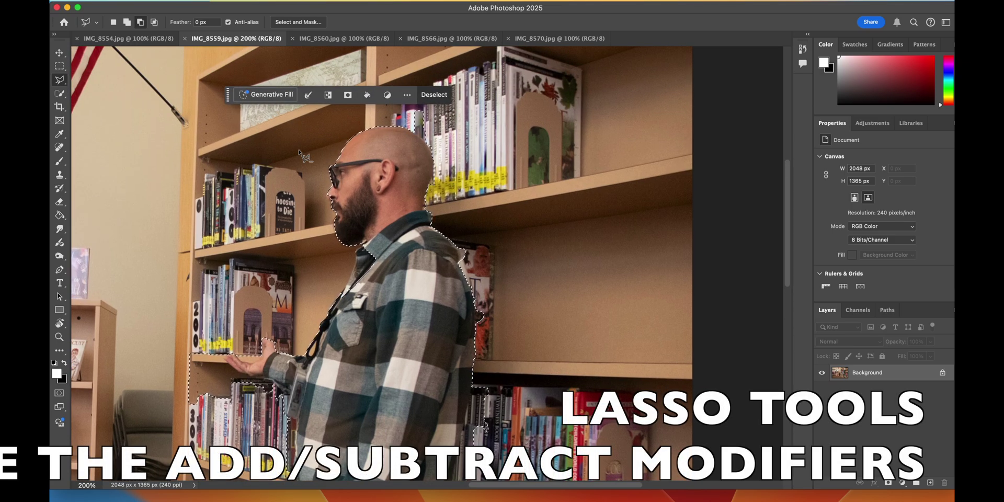
pyautogui.press('super+plus')
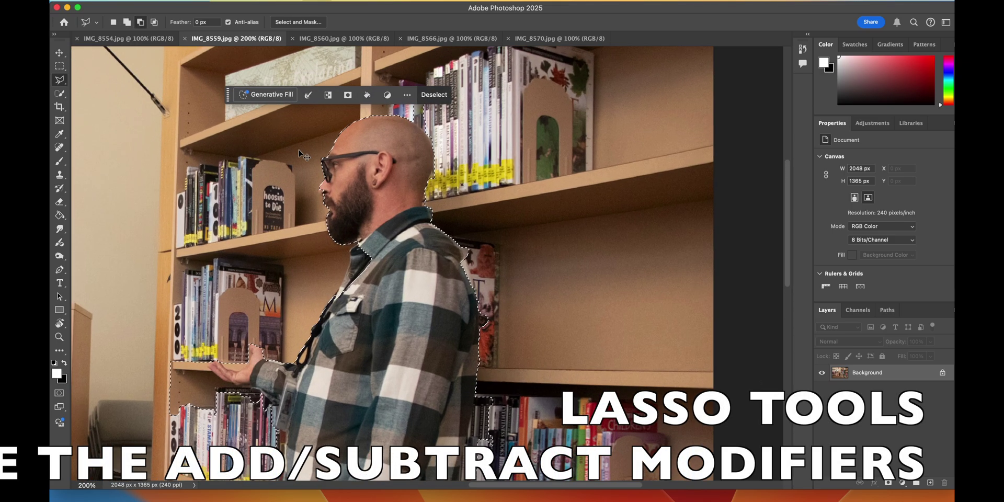
pyautogui.press('super+plus')
pyautogui.press('super+plus')
pyautogui.scroll(5, 403, 221)
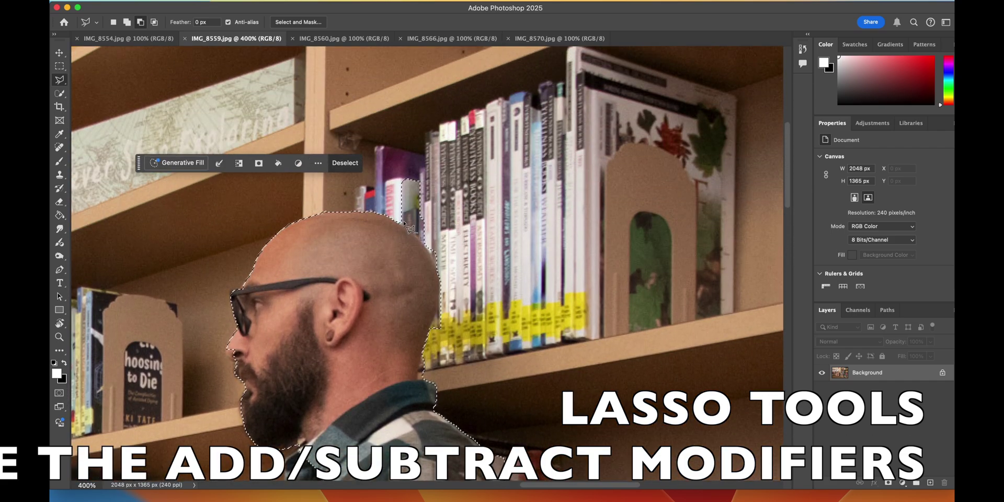
pyautogui.moveTo(405, 225); pyautogui.dragTo(407, 229)
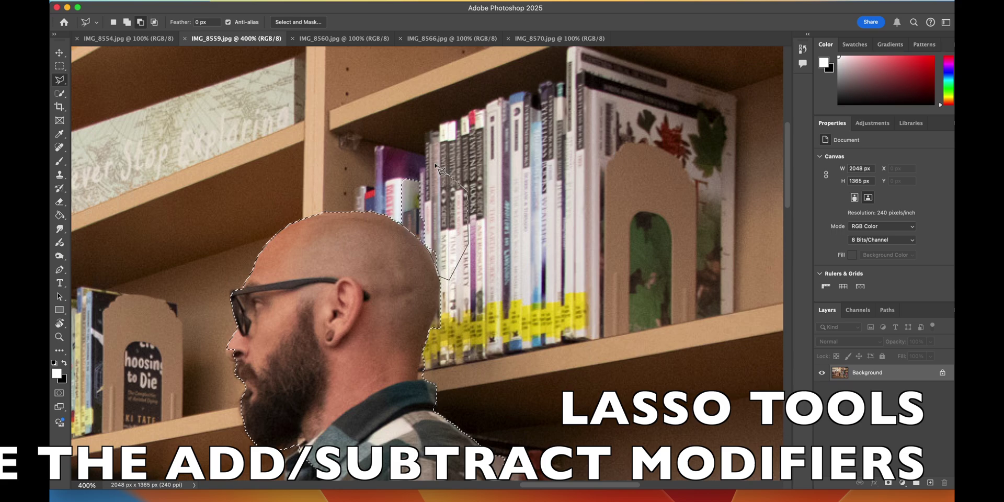
pyautogui.click(336, 160)
# Step: Subtract the yellow book labels and shelf slivers behind the man's head and neck from the selection
pyautogui.scroll(-5, 434, 252)
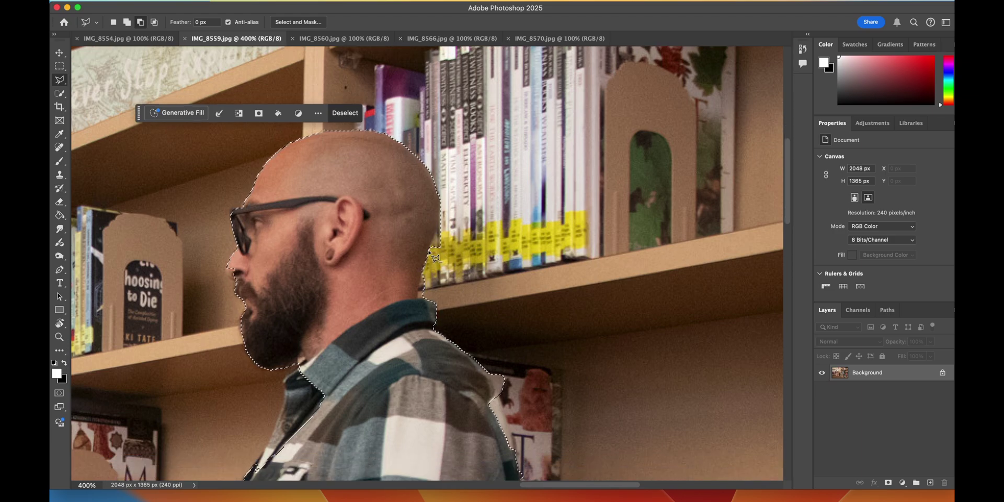
pyautogui.click(435, 246)
pyautogui.click(444, 209)
pyautogui.click(460, 215)
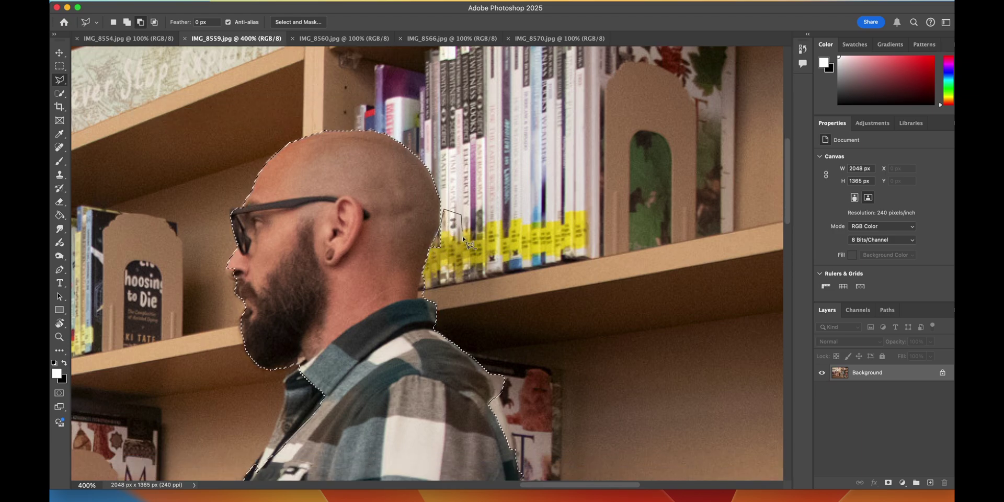
pyautogui.click(435, 246)
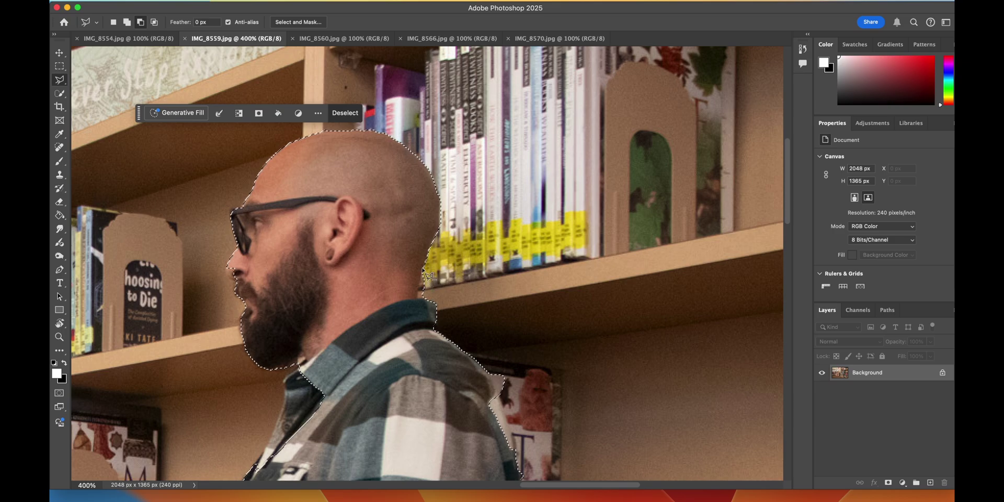
pyautogui.click(421, 283)
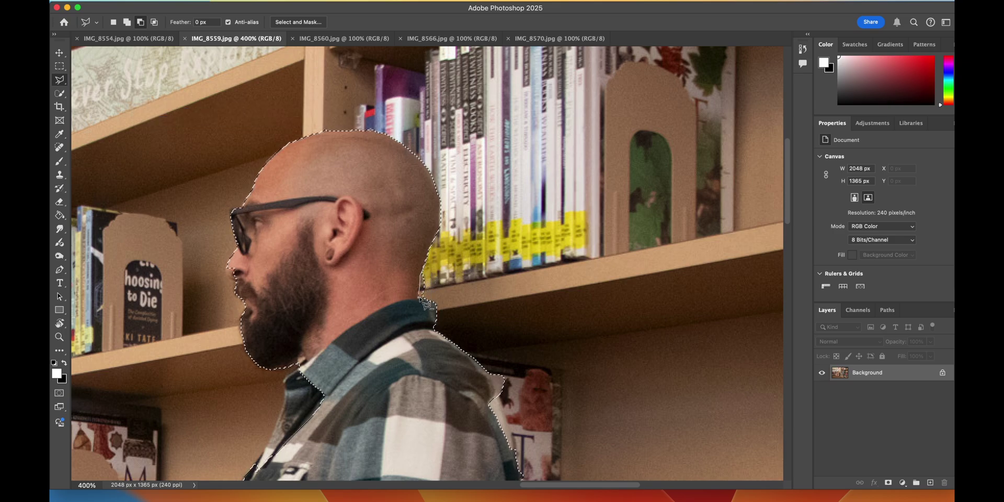
pyautogui.doubleClick(451, 281)
# Step: Subtract the book fragment behind the man's shoulder and add the missed shirt patch back to the selection
pyautogui.scroll(-3, 451, 281)
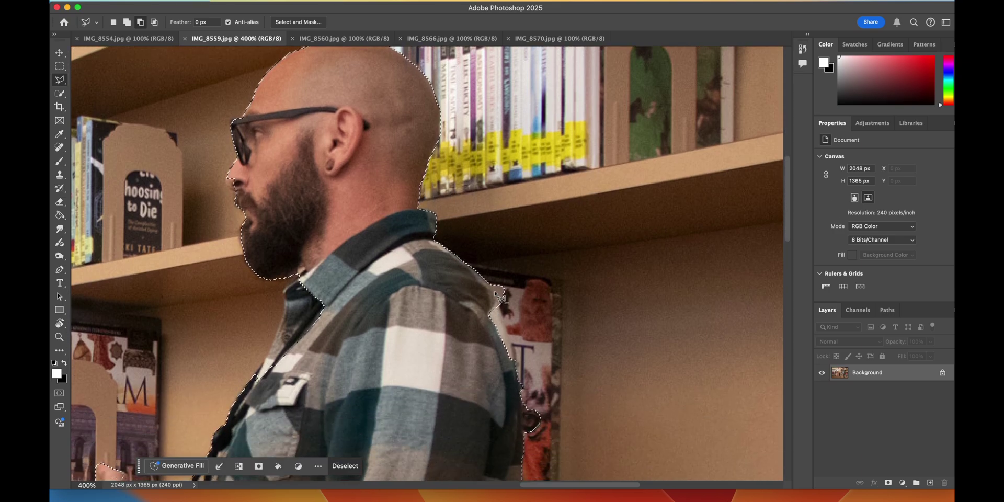
pyautogui.scroll(-2, 501, 275)
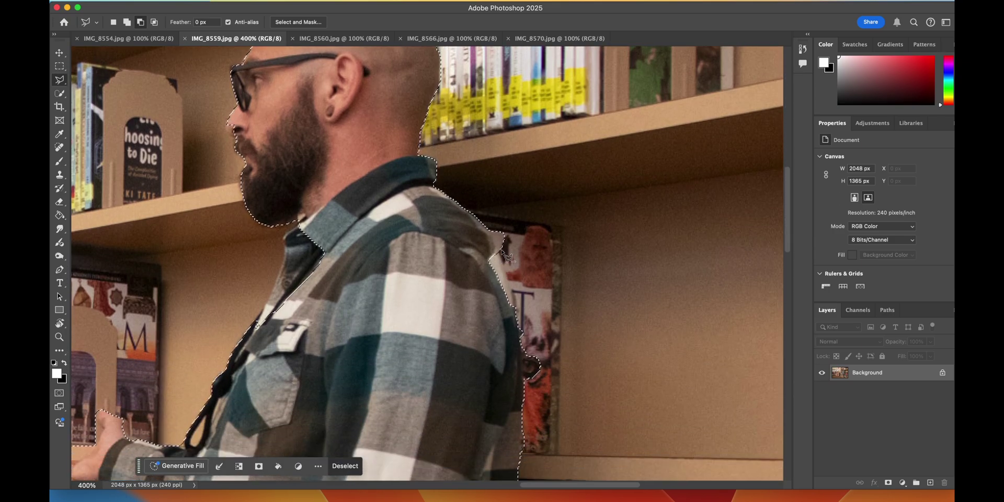
pyautogui.click(493, 232)
pyautogui.doubleClick(506, 267)
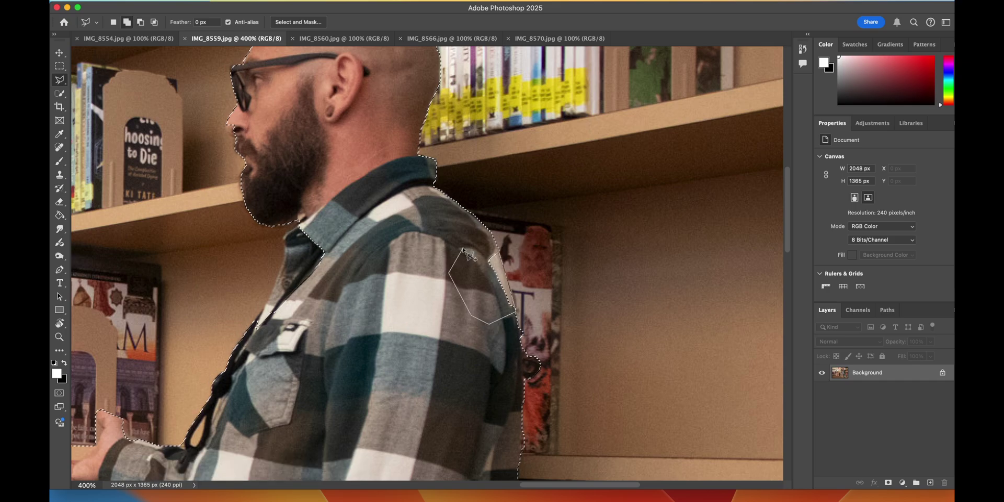
# Step: Refine the selection along the man's back, subtracting the stray shelf area and adding the missed shirt edge
pyautogui.scroll(-3, 555, 246)
pyautogui.scroll(-3, 558, 248)
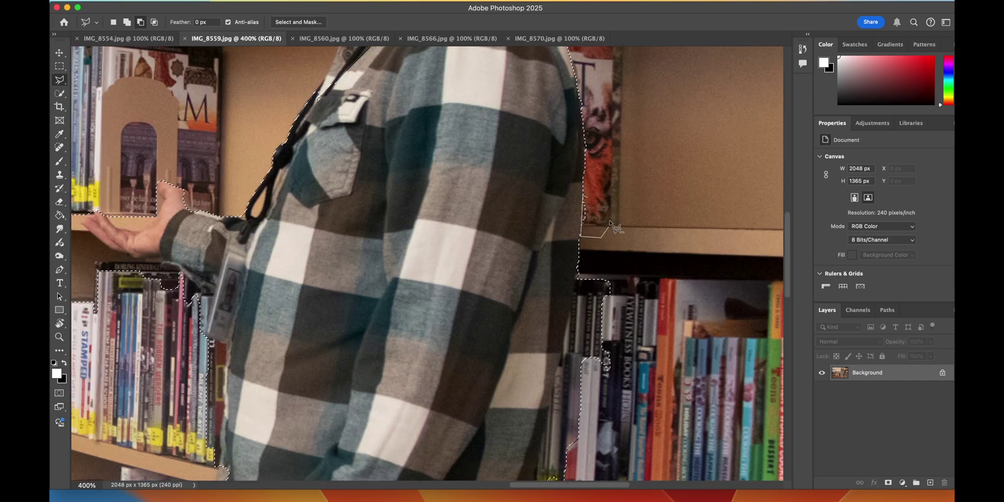
pyautogui.scroll(-3, 554, 243)
pyautogui.keyDown('shift'); pyautogui.click(577, 227); pyautogui.keyUp('shift')
pyautogui.click(565, 279)
pyautogui.click(552, 279)
pyautogui.doubleClick(545, 232)
# Step: Subtract the books and shelf behind the man's lower back, tracing the shirt edge down to the hem with the Polygonal Lasso
pyautogui.keyDown('alt'); pyautogui.click(578, 226); pyautogui.keyUp('alt')
pyautogui.click(575, 239)
pyautogui.click(562, 281)
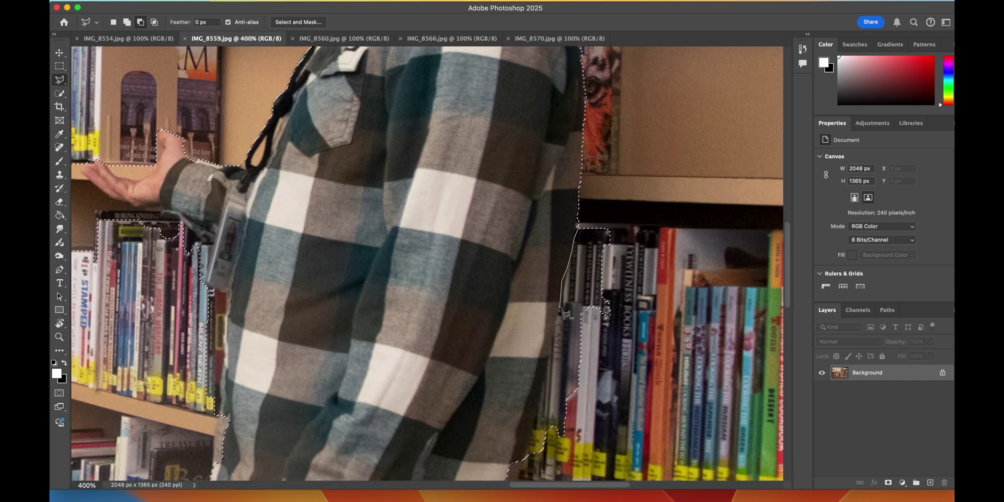
pyautogui.click(560, 307)
pyautogui.click(553, 344)
pyautogui.click(529, 434)
pyautogui.click(519, 466)
pyautogui.scroll(-9, 554, 473)
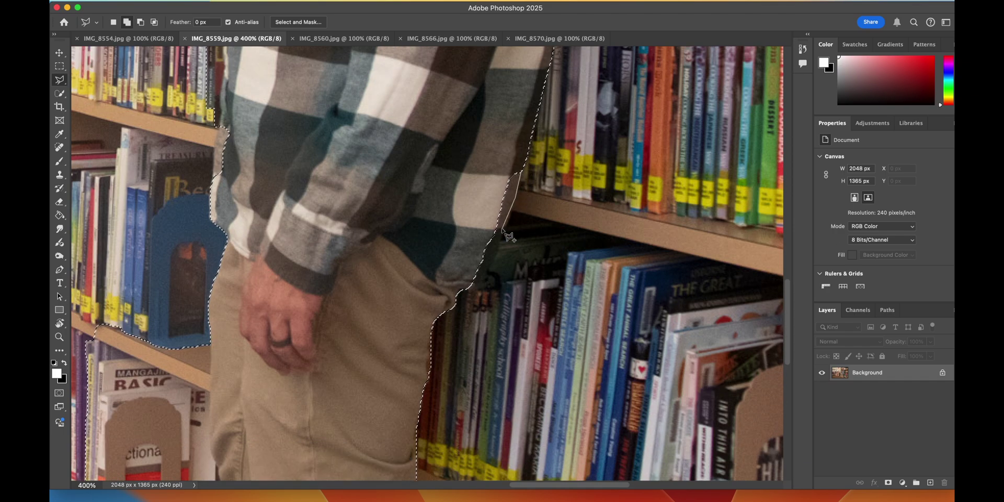
pyautogui.scroll(-9, 502, 184)
# Step: Subtract the books and bookend behind the man's legs from the selection, down to the photo's lower edge
pyautogui.click(416, 204)
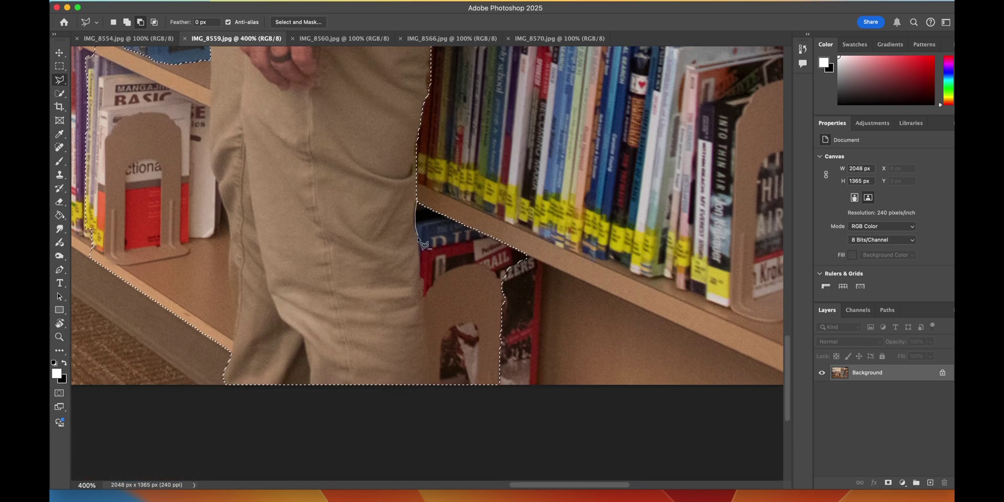
pyautogui.click(432, 401)
pyautogui.click(520, 409)
pyautogui.click(563, 317)
pyautogui.click(570, 214)
pyautogui.doubleClick(499, 170)
# Step: Subtract the shelf area in front of the man's legs and the book sliver along his shirt front below the badge
pyautogui.hscroll(-4, 418, 225)
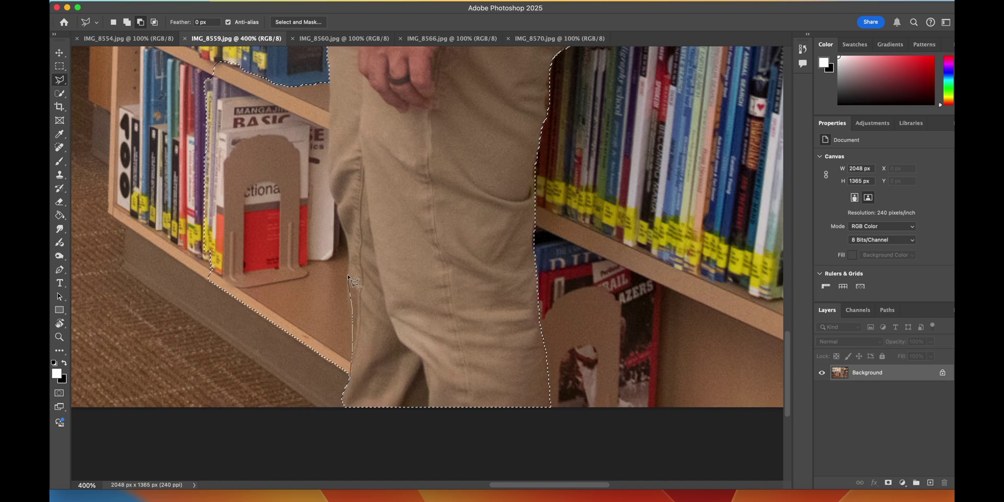
pyautogui.doubleClick(333, 110)
pyautogui.scroll(12, 339, 349)
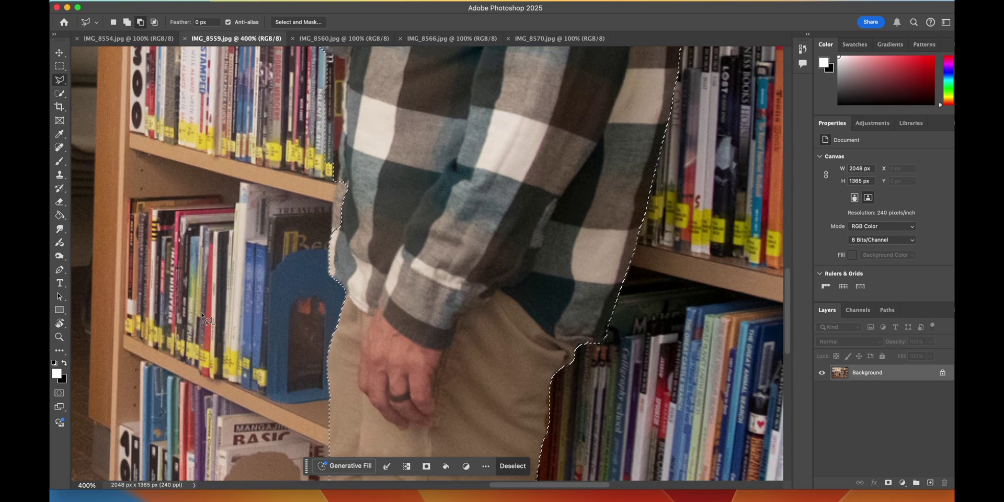
pyautogui.click(339, 350)
pyautogui.click(346, 321)
pyautogui.click(345, 201)
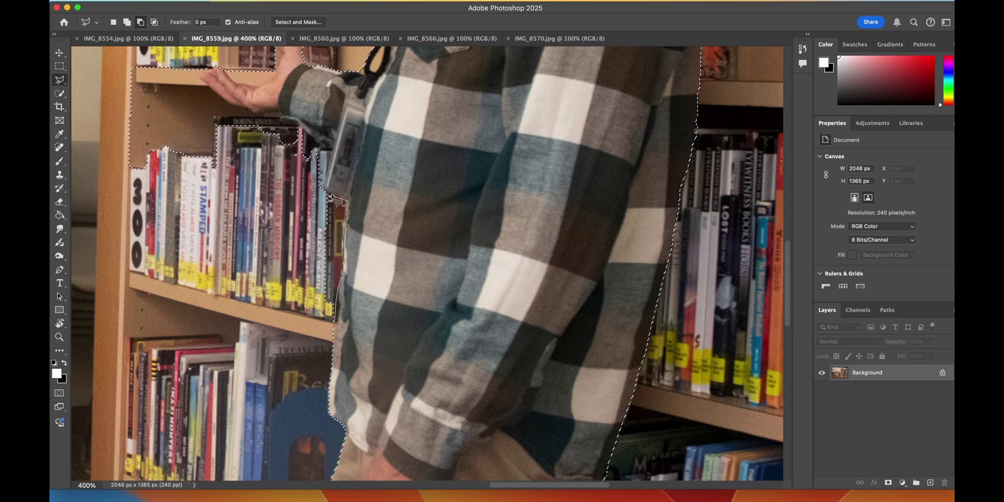
pyautogui.doubleClick(330, 193)
# Step: Subtract the shelf and books below the outstretched hand, tracing closely along the fingers, palm and sleeve to the badge
pyautogui.scroll(3, 291, 246)
pyautogui.click(324, 198)
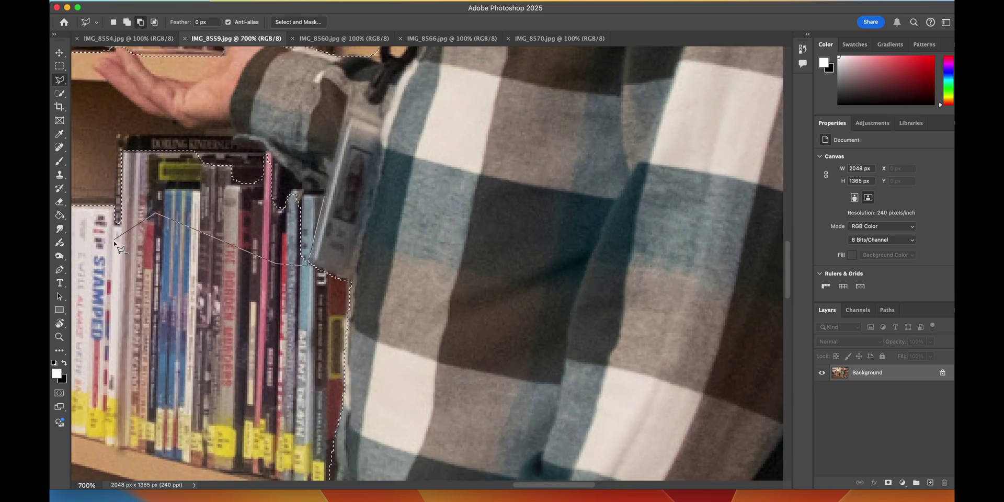
pyautogui.click(115, 242)
pyautogui.hscroll(-8, 120, 249)
pyautogui.scroll(5, 120, 248)
pyautogui.click(137, 422)
pyautogui.click(138, 187)
pyautogui.click(230, 166)
pyautogui.click(308, 165)
pyautogui.click(358, 221)
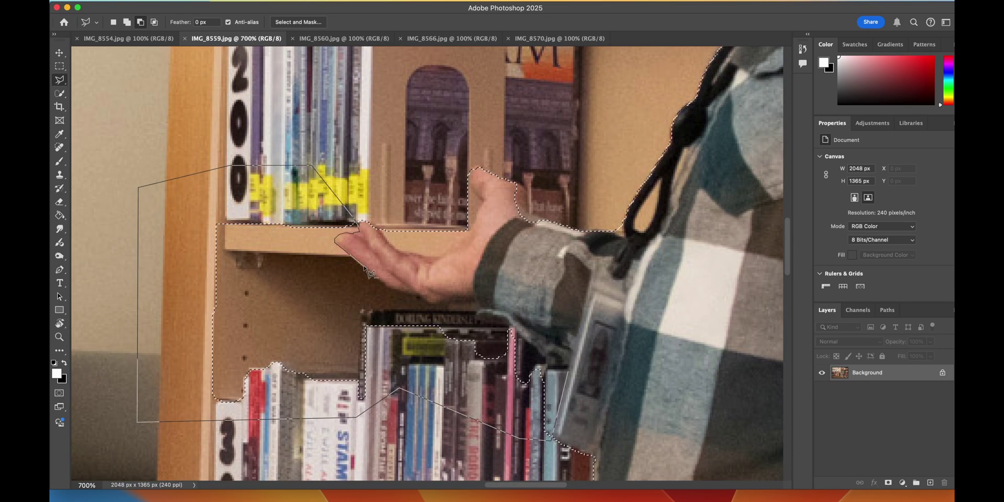
pyautogui.click(386, 288)
pyautogui.click(431, 304)
pyautogui.click(476, 300)
pyautogui.click(479, 317)
pyautogui.click(510, 327)
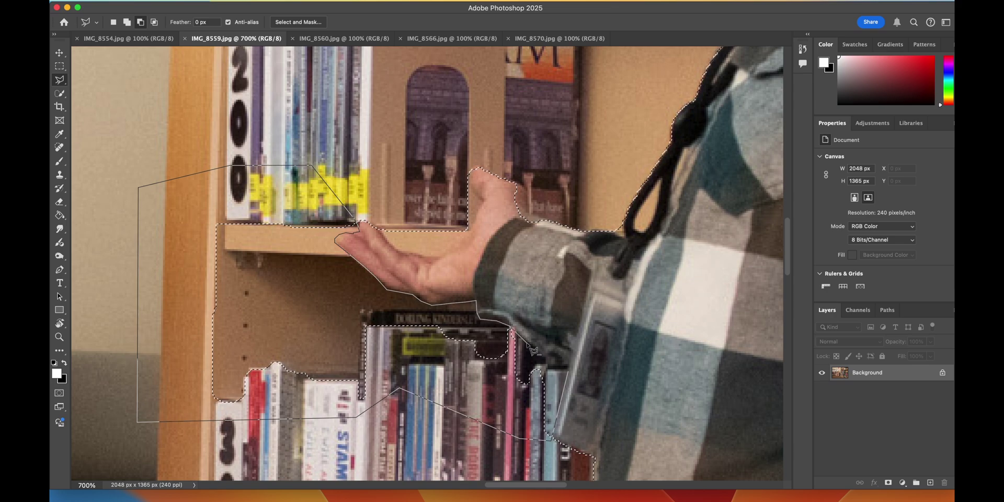
pyautogui.click(568, 371)
# Step: Subtract the shelf area between the fingers and thumb and the gap inside the lanyard loop from the selection
pyautogui.scroll(2, 567, 371)
pyautogui.hscroll(1, 568, 371)
pyautogui.moveTo(368, 266); pyautogui.dragTo(467, 264)
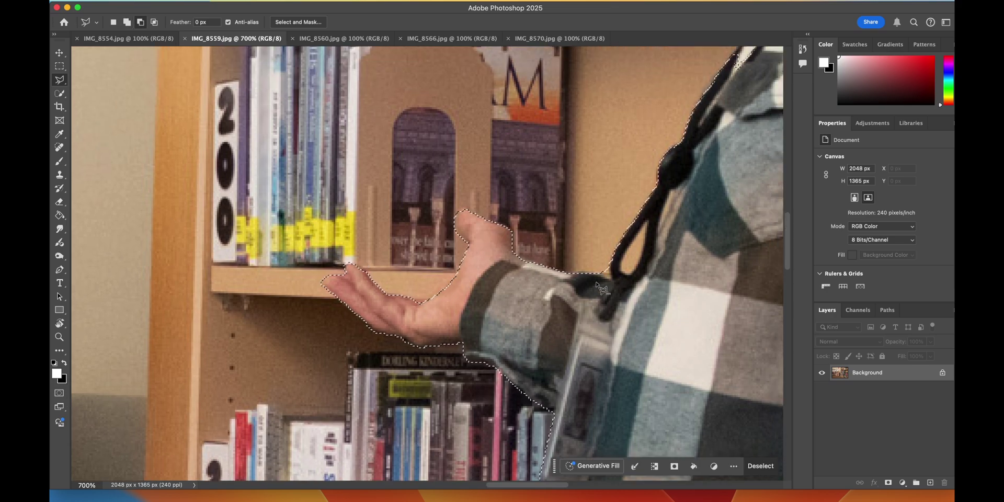
pyautogui.moveTo(621, 265)
pyautogui.mouseDown()
pyautogui.moveTo(640, 258)
pyautogui.moveTo(622, 267)
pyautogui.mouseUp()
pyautogui.press('super+minus')
pyautogui.press('super+minus')
pyautogui.scroll(5, 502, 283)
pyautogui.hscroll(9, 502, 283)
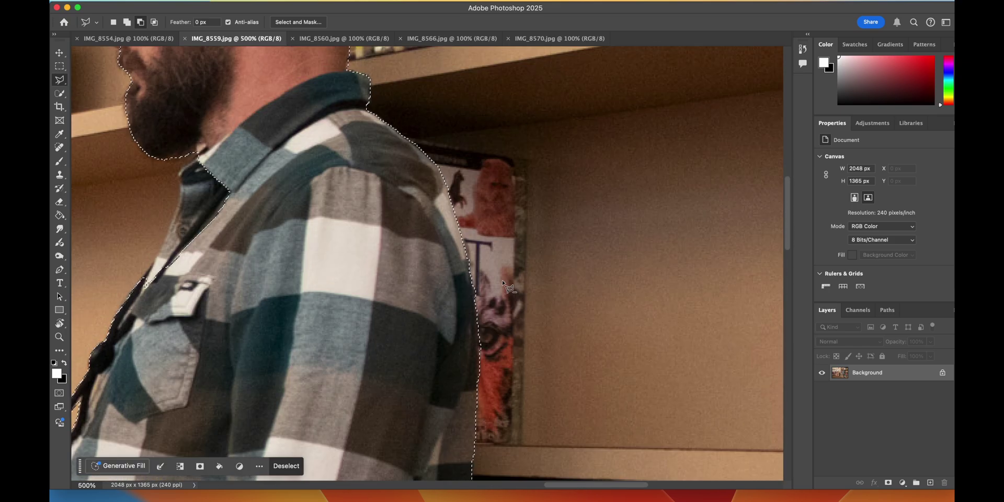
pyautogui.press('super+0')
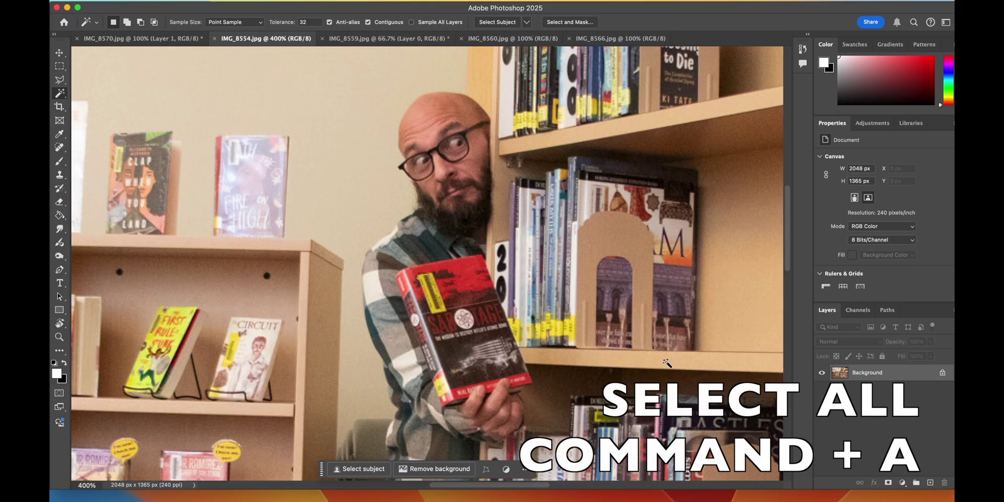
# Step: Copy the entire IMG_8554.jpg photo and paste it as a new layer into IMG_8570.jpg
pyautogui.press('super+a')
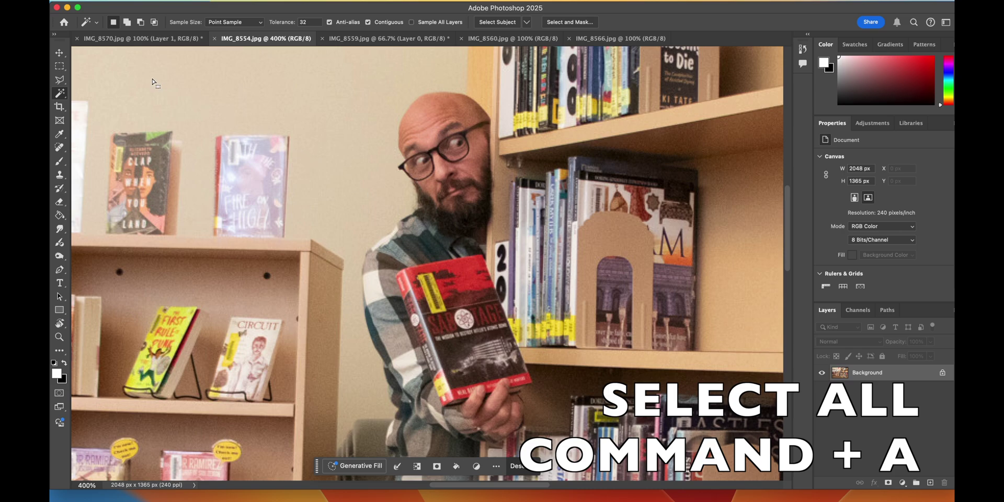
pyautogui.press('super+c')
pyautogui.click(140, 43)
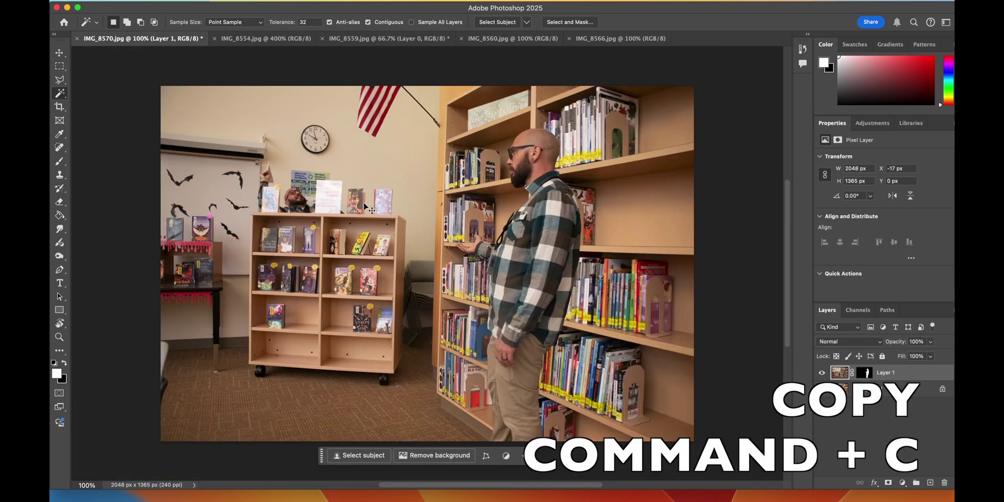
pyautogui.press('super+v')
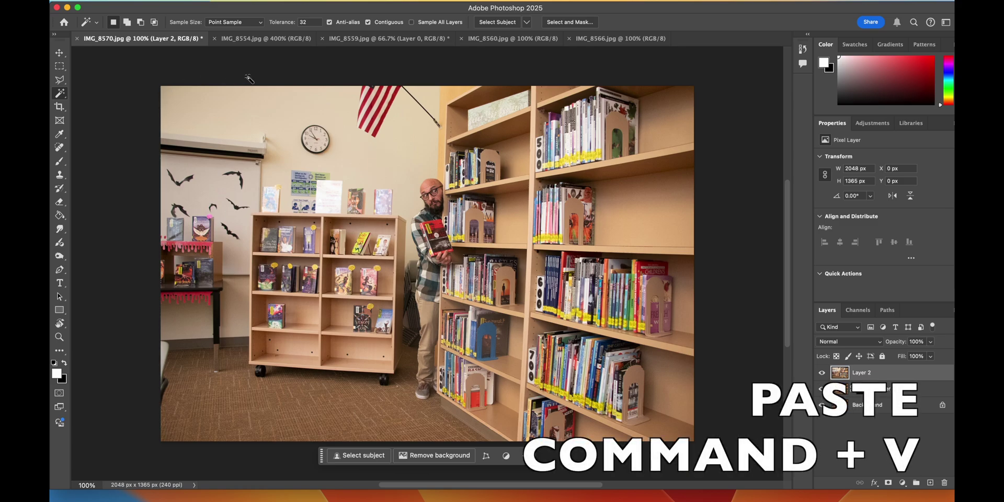
# Step: Select the subject holding the red book on the pasted layer, mask out everything else and inspect the cutout edges
pyautogui.click(497, 21)
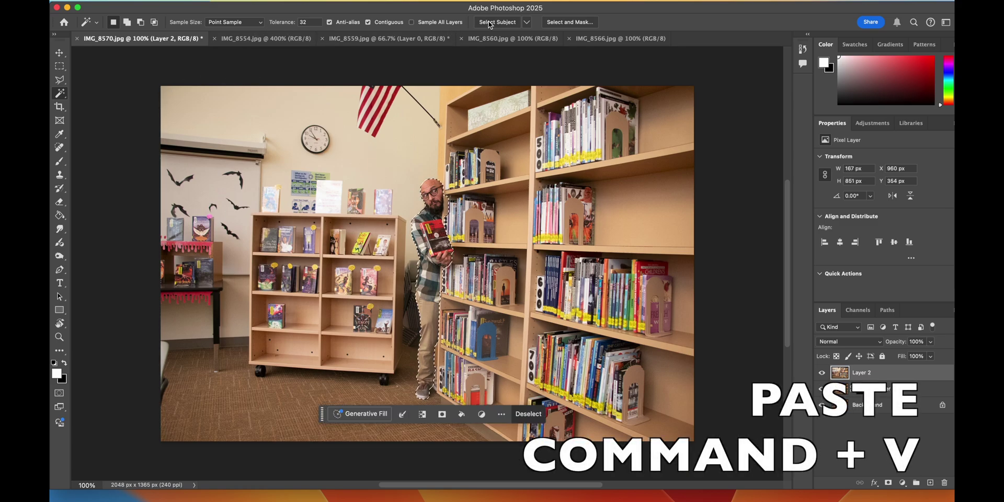
pyautogui.click(887, 484)
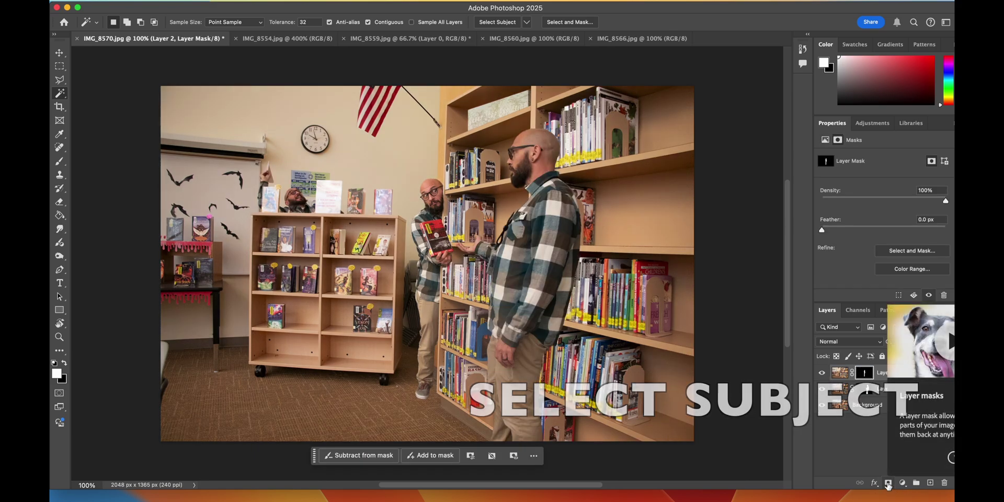
pyautogui.press('super+equal')
pyautogui.press('super+equal')
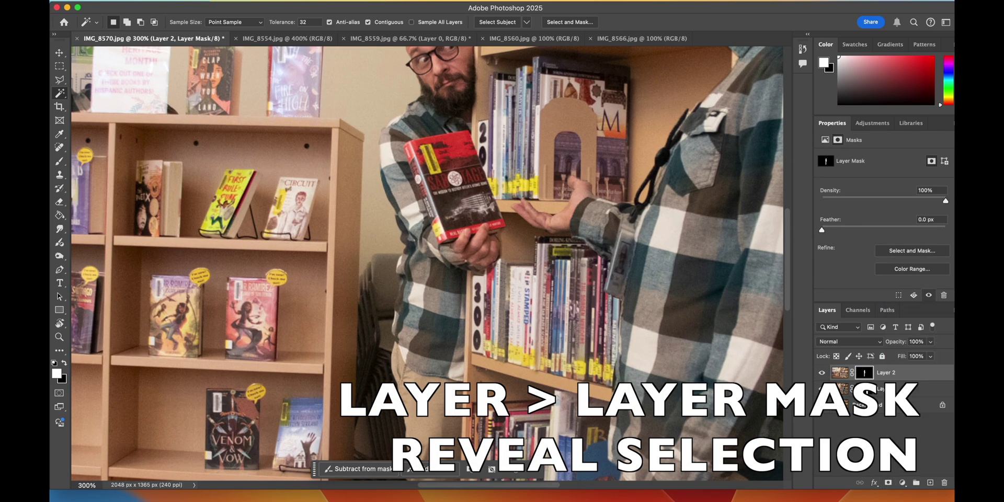
pyautogui.scroll(3, 636, 331)
pyautogui.hscroll(2, 637, 332)
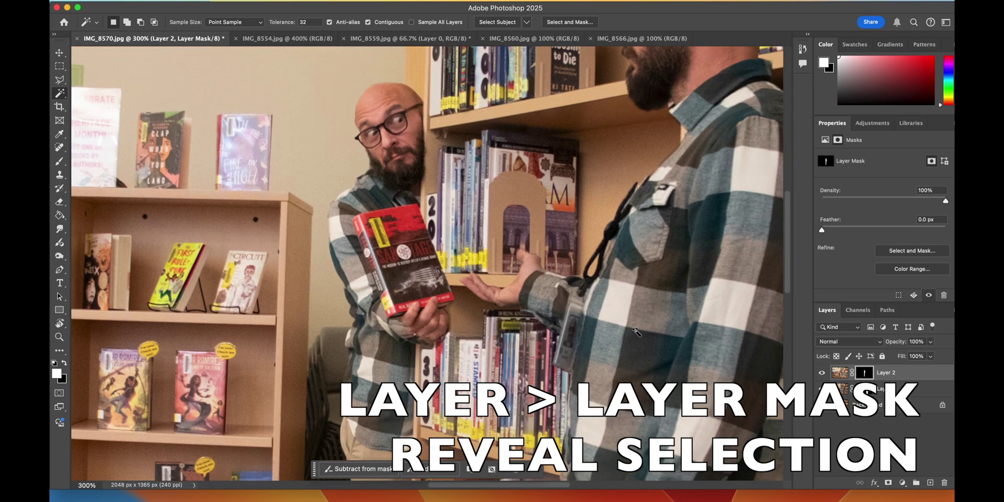
pyautogui.press('super+minus')
pyautogui.press('super+minus')
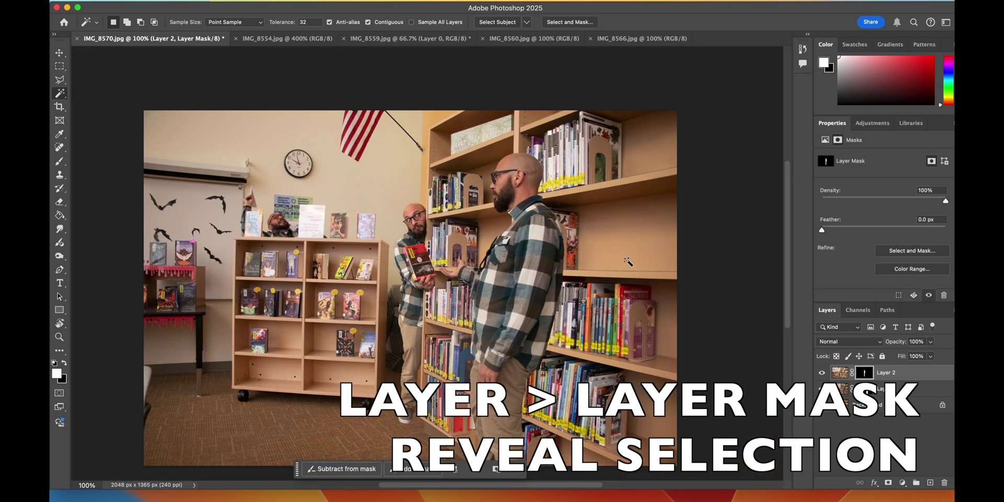
# Step: Copy the entire IMG_8560.jpg photo into IMG_8570.jpg and mask the pasted layer to its selected subject, the man with the cup
pyautogui.click(281, 39)
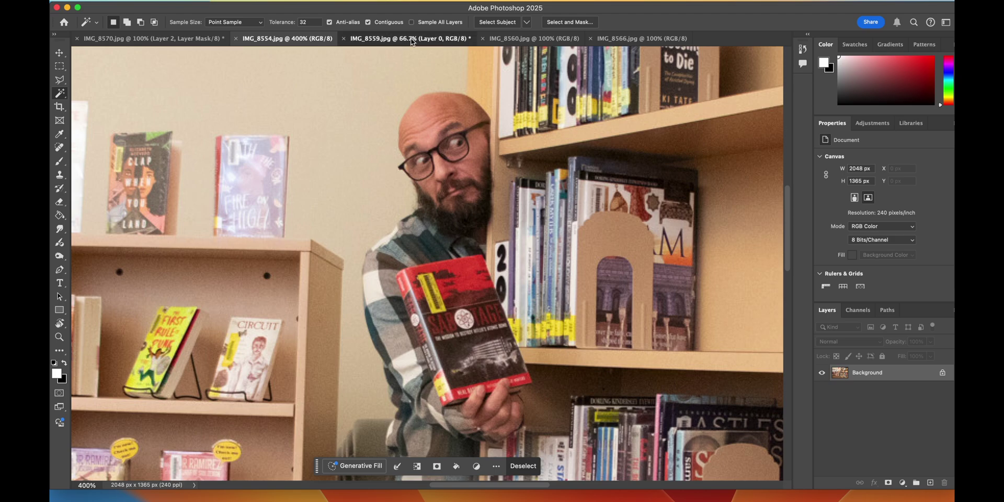
pyautogui.click(410, 38)
pyautogui.click(534, 38)
pyautogui.press('super+a')
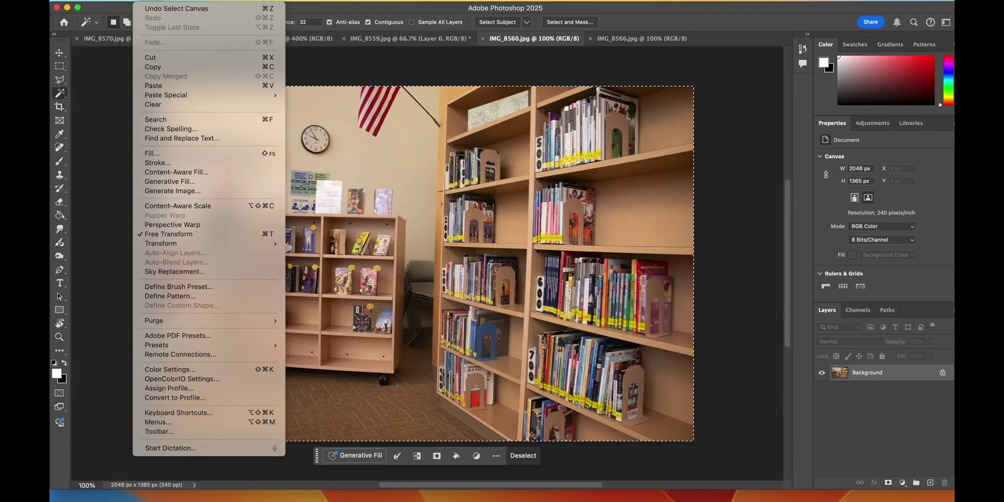
pyautogui.click(157, 67)
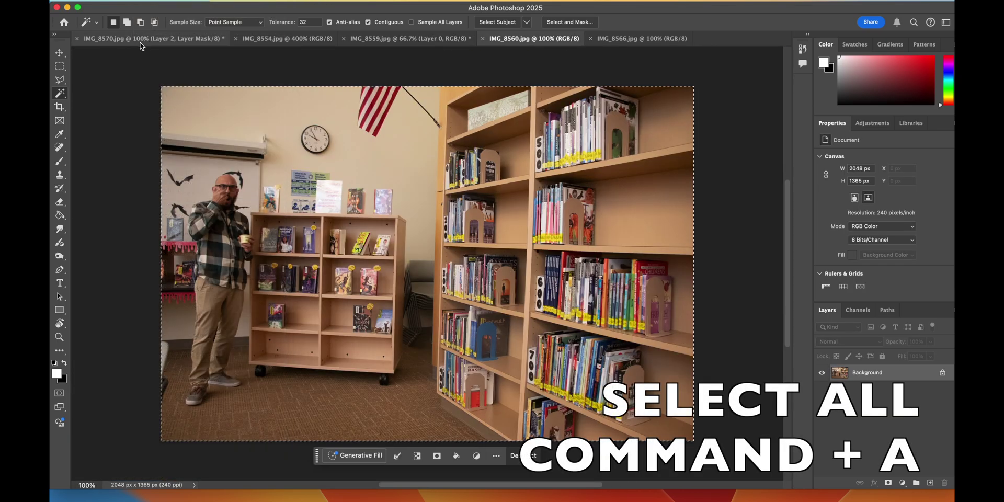
pyautogui.click(139, 42)
pyautogui.click(146, 1)
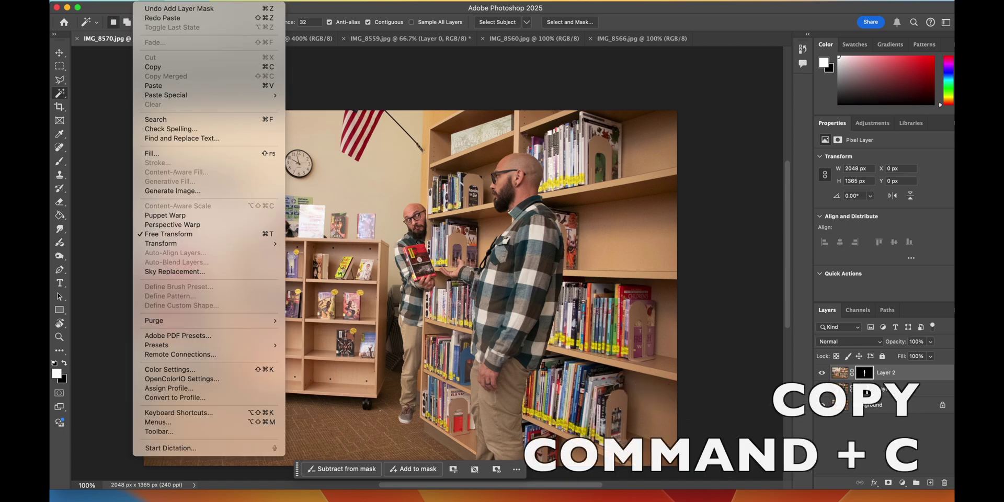
pyautogui.click(157, 86)
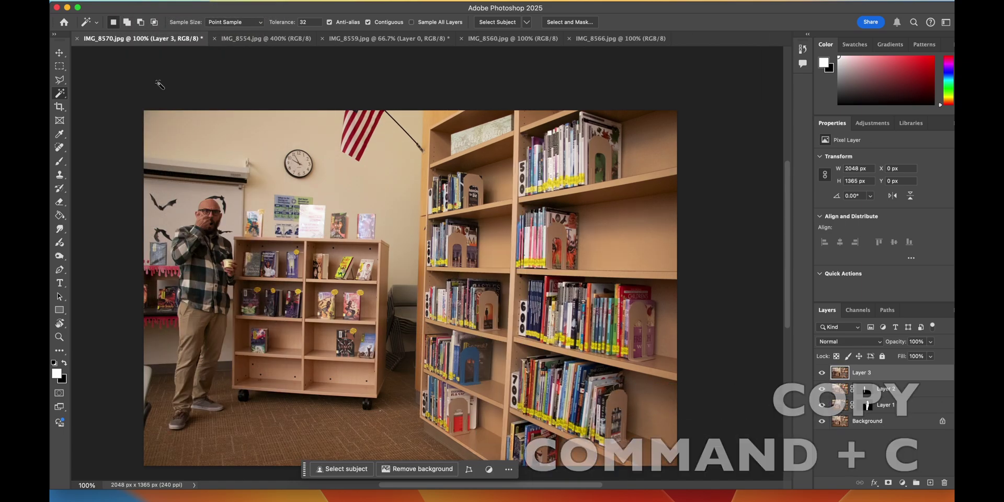
pyautogui.click(486, 22)
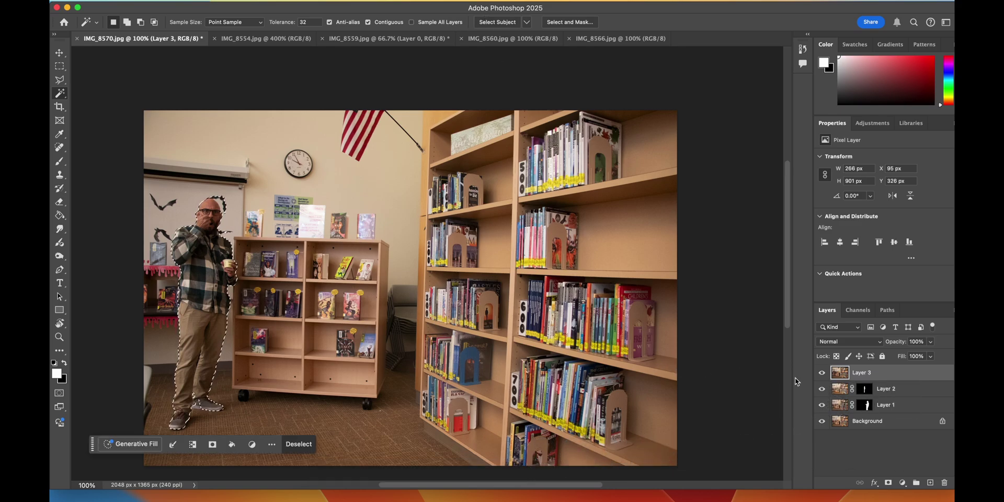
pyautogui.click(886, 482)
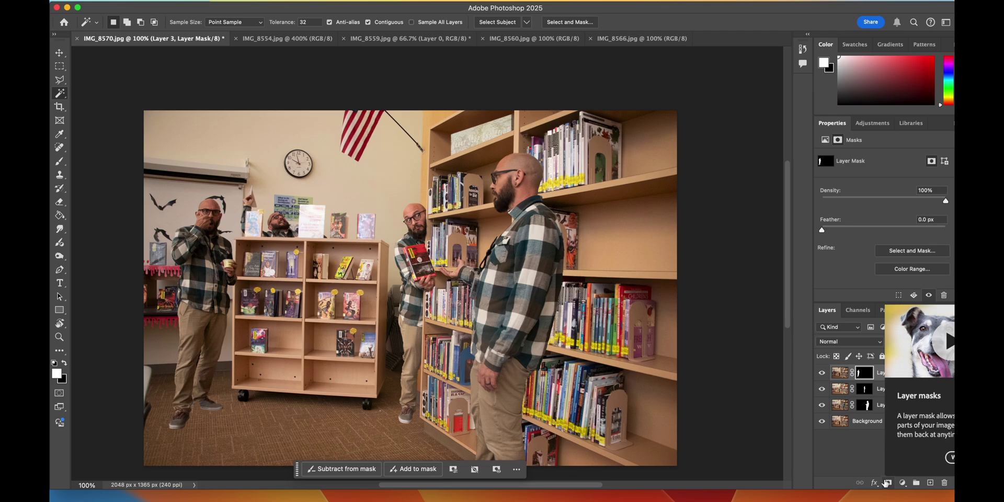
# Step: Copy the entire IMG_8566.jpg photo into IMG_8570.jpg and mask the pasted layer to its selected subject, the seated reader
pyautogui.click(648, 43)
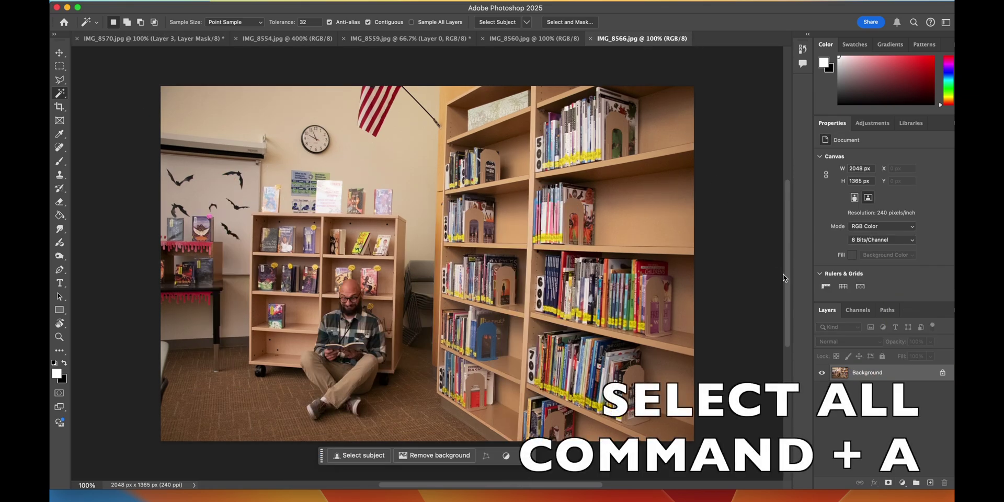
pyautogui.press('super+a')
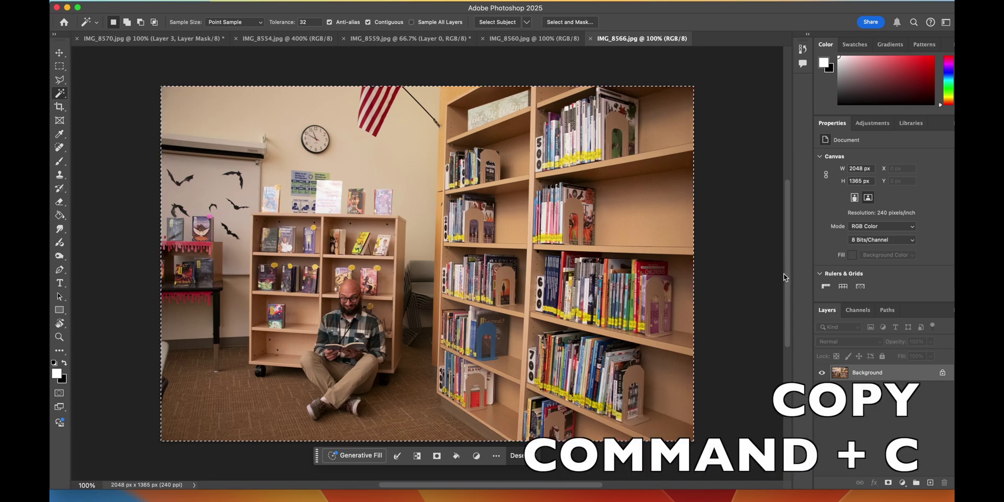
pyautogui.click(179, 43)
pyautogui.press('super+v')
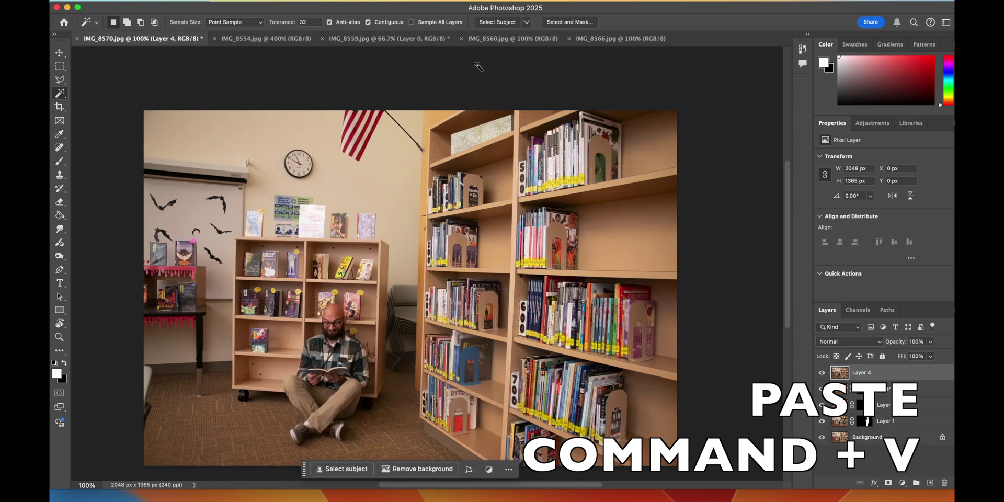
pyautogui.click(503, 23)
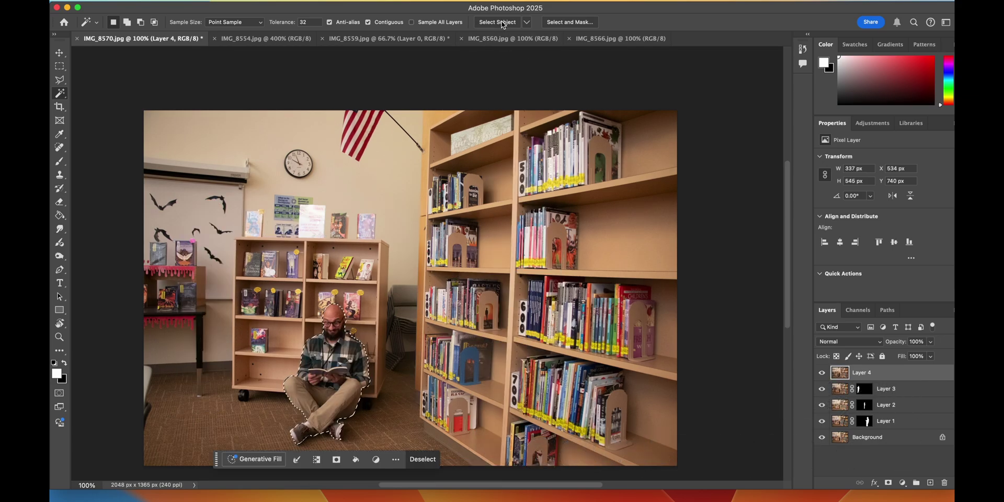
pyautogui.click(888, 482)
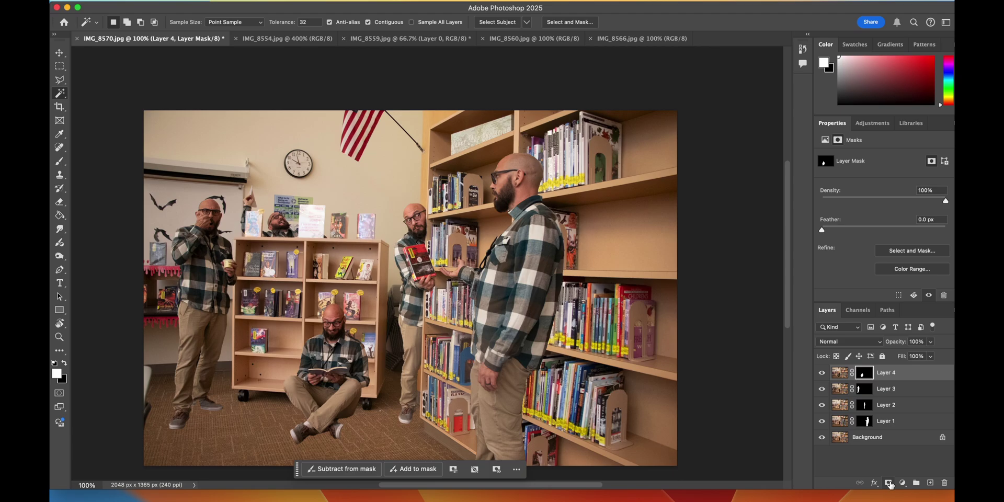
# Step: Brush white at 42% opacity on Layer 4's mask to reveal the seated reader's shadow on the bookcase beside his shoulder
pyautogui.press('super+equal')
pyautogui.press('super+equal')
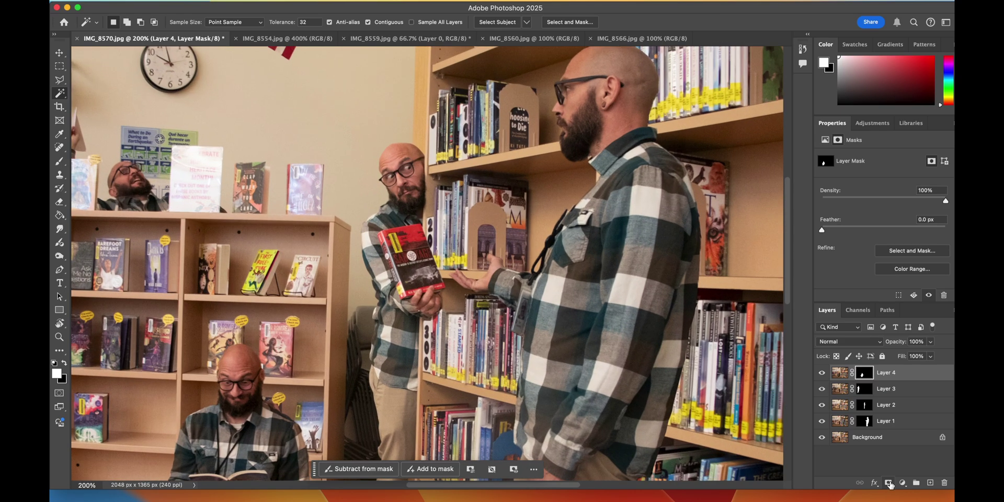
pyautogui.scroll(-10, 734, 465)
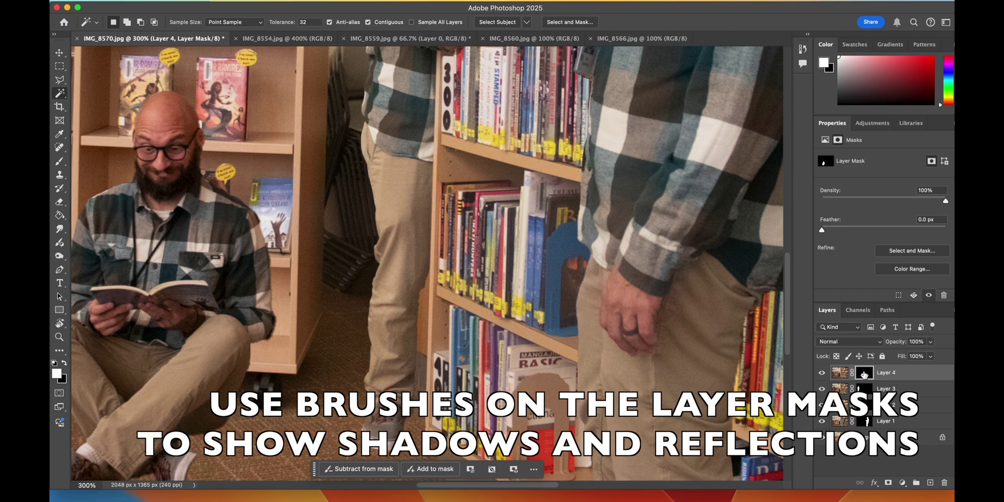
pyautogui.press('b')
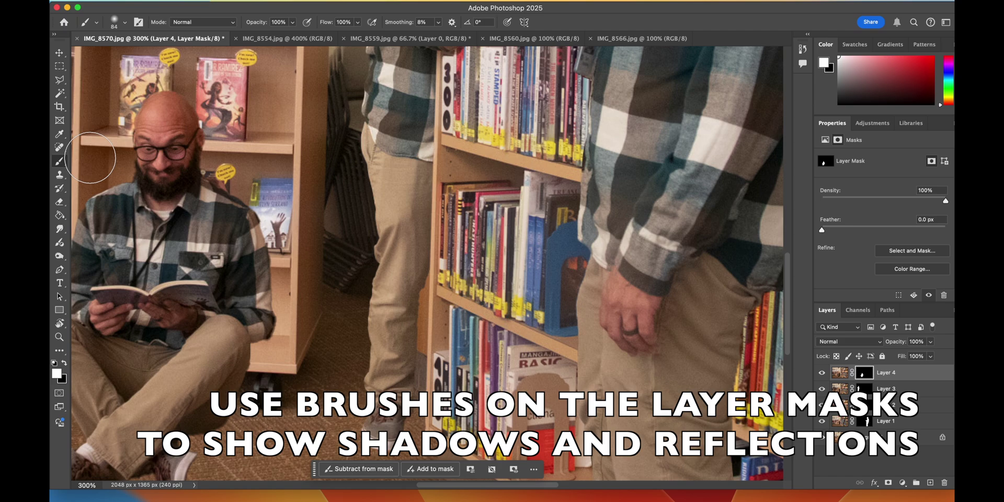
pyautogui.click(63, 362)
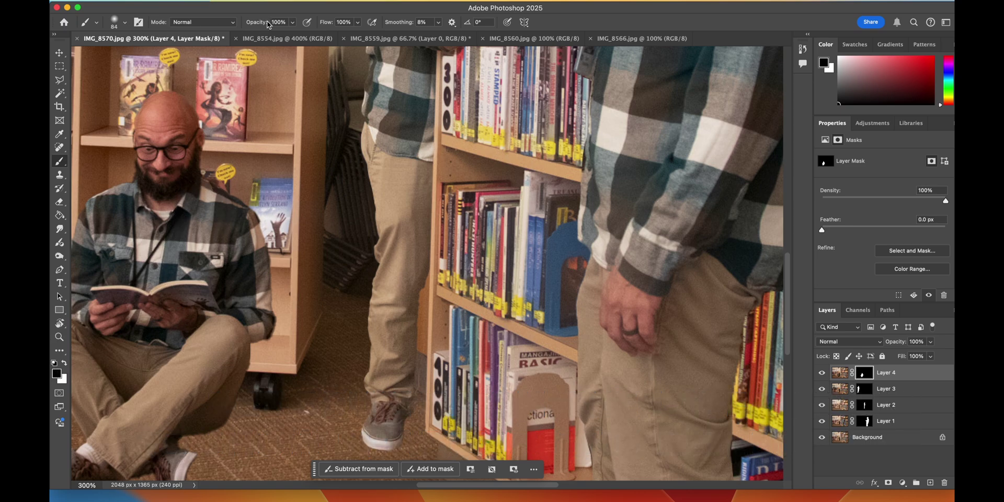
pyautogui.click(293, 23)
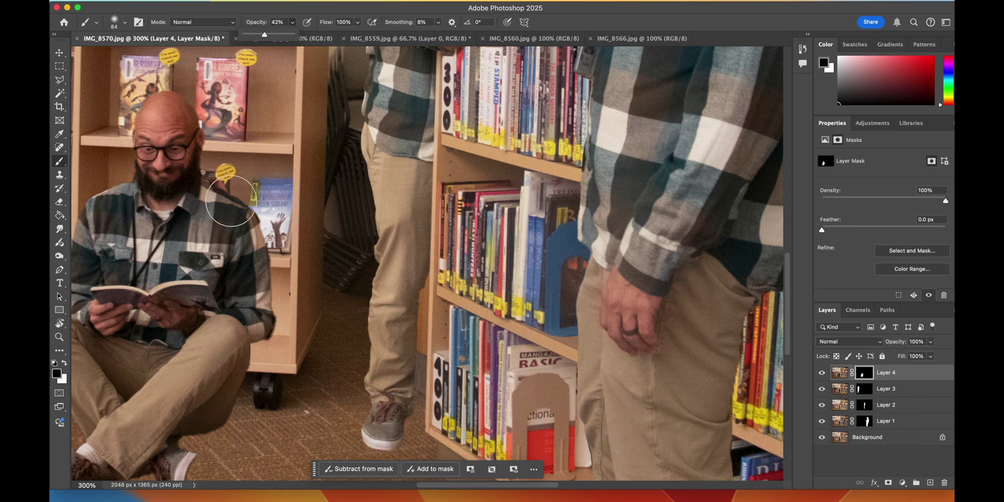
pyautogui.click(219, 201)
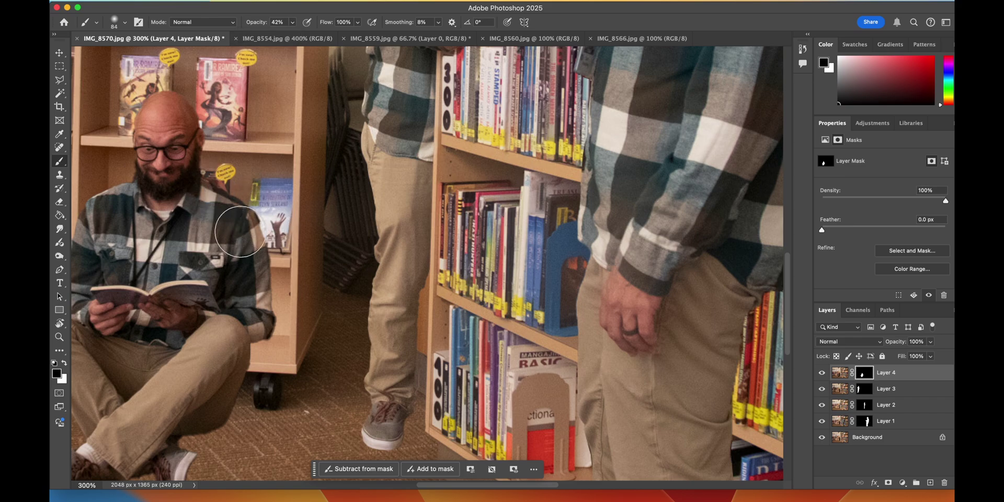
pyautogui.click(64, 363)
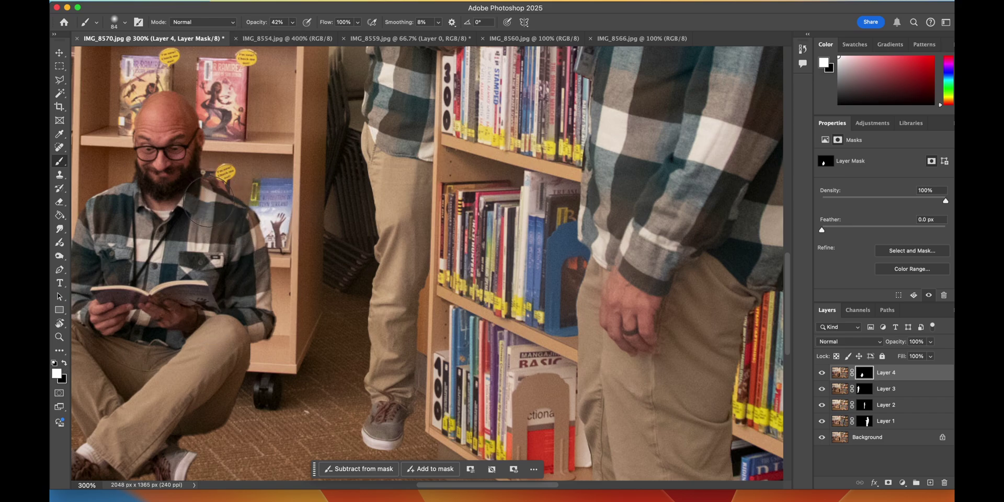
pyautogui.moveTo(210, 180)
pyautogui.mouseDown()
pyautogui.moveTo(251, 212)
pyautogui.moveTo(272, 244)
pyautogui.moveTo(272, 285)
pyautogui.moveTo(261, 298)
pyautogui.moveTo(208, 198)
pyautogui.moveTo(267, 261)
pyautogui.moveTo(268, 313)
pyautogui.moveTo(220, 209)
pyautogui.moveTo(266, 284)
pyautogui.moveTo(263, 324)
pyautogui.moveTo(244, 352)
pyautogui.moveTo(272, 311)
pyautogui.moveTo(245, 369)
pyautogui.moveTo(271, 345)
pyautogui.moveTo(281, 370)
pyautogui.moveTo(248, 389)
pyautogui.moveTo(264, 324)
pyautogui.moveTo(214, 419)
pyautogui.moveTo(205, 419)
pyautogui.moveTo(224, 399)
pyautogui.moveTo(162, 440)
pyautogui.moveTo(225, 421)
pyautogui.moveTo(246, 393)
pyautogui.moveTo(178, 431)
pyautogui.moveTo(258, 407)
pyautogui.moveTo(244, 432)
pyautogui.moveTo(265, 431)
pyautogui.moveTo(284, 397)
pyautogui.moveTo(223, 458)
pyautogui.moveTo(271, 392)
pyautogui.moveTo(272, 317)
pyautogui.moveTo(250, 209)
pyautogui.moveTo(199, 168)
pyautogui.moveTo(272, 197)
pyautogui.moveTo(246, 163)
pyautogui.moveTo(310, 206)
pyautogui.moveTo(311, 235)
pyautogui.moveTo(301, 236)
pyautogui.moveTo(283, 188)
pyautogui.moveTo(244, 183)
pyautogui.moveTo(320, 193)
pyautogui.moveTo(281, 193)
pyautogui.moveTo(297, 193)
pyautogui.moveTo(302, 213)
pyautogui.moveTo(302, 202)
pyautogui.moveTo(295, 277)
pyautogui.moveTo(279, 225)
pyautogui.mouseUp()
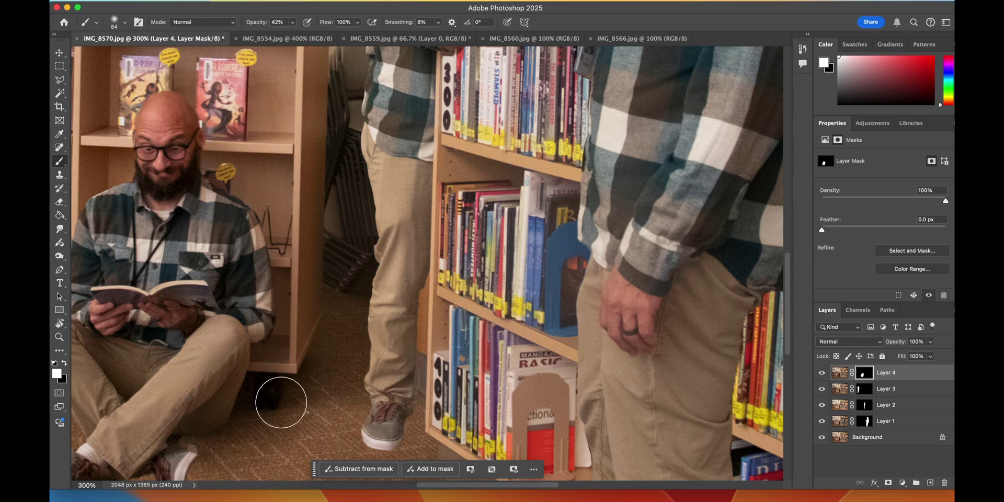
# Step: Brush the seated reader's shadows on the carpet around his legs and shoes into Layer 4's mask
pyautogui.scroll(-10, 280, 402)
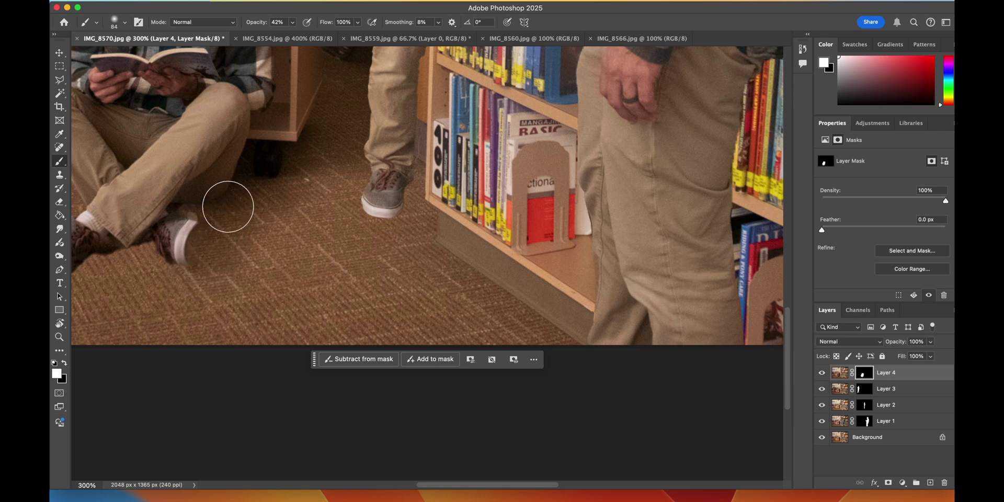
pyautogui.moveTo(228, 206)
pyautogui.mouseDown()
pyautogui.moveTo(170, 273)
pyautogui.moveTo(198, 226)
pyautogui.moveTo(163, 311)
pyautogui.moveTo(193, 241)
pyautogui.moveTo(183, 281)
pyautogui.moveTo(206, 291)
pyautogui.moveTo(199, 263)
pyautogui.moveTo(274, 244)
pyautogui.moveTo(219, 255)
pyautogui.moveTo(208, 261)
pyautogui.moveTo(263, 240)
pyautogui.moveTo(173, 288)
pyautogui.moveTo(211, 251)
pyautogui.moveTo(163, 289)
pyautogui.mouseUp()
pyautogui.hscroll(-5, 199, 259)
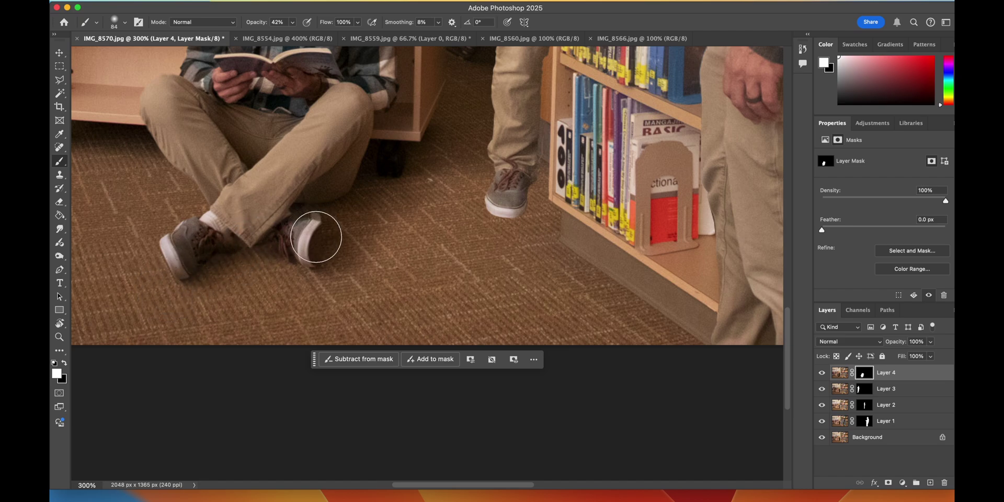
pyautogui.hscroll(6, 387, 198)
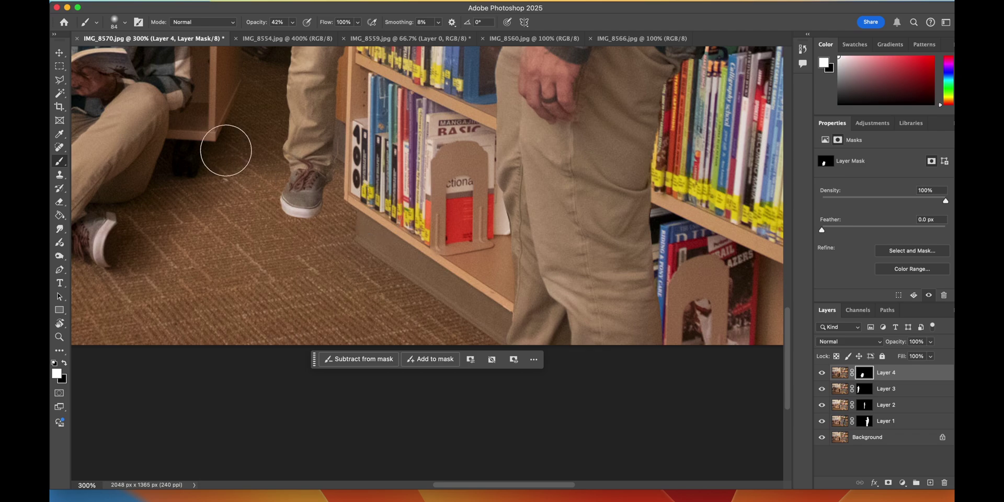
# Step: Brush white on Layer 2's mask between the red-book man's leg and the bookcase end to reveal his shadow and reflection
pyautogui.click(62, 54)
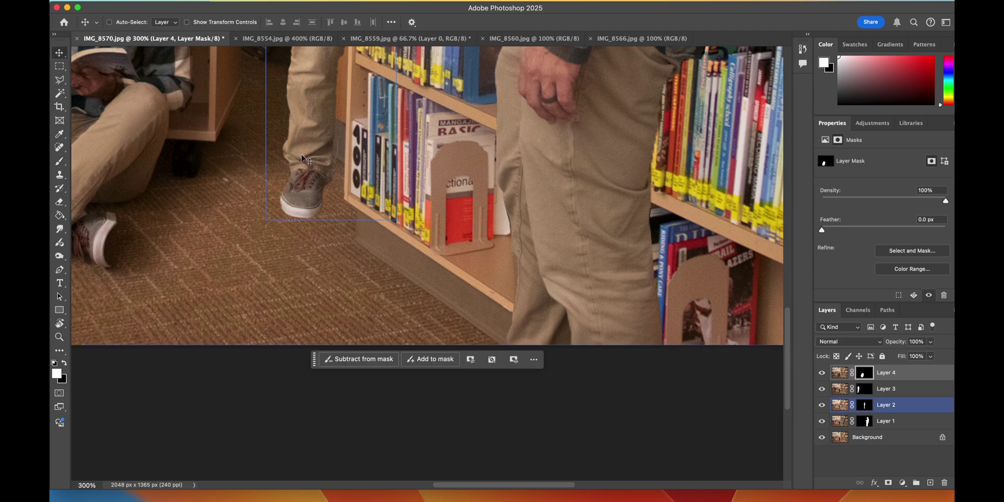
pyautogui.keyDown('super'); pyautogui.click(406, 237); pyautogui.keyUp('super')
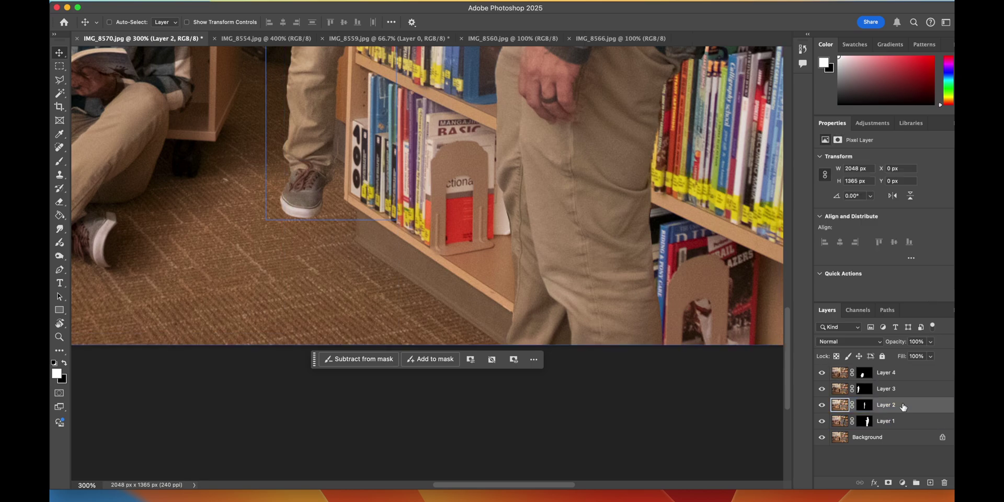
pyautogui.press('b')
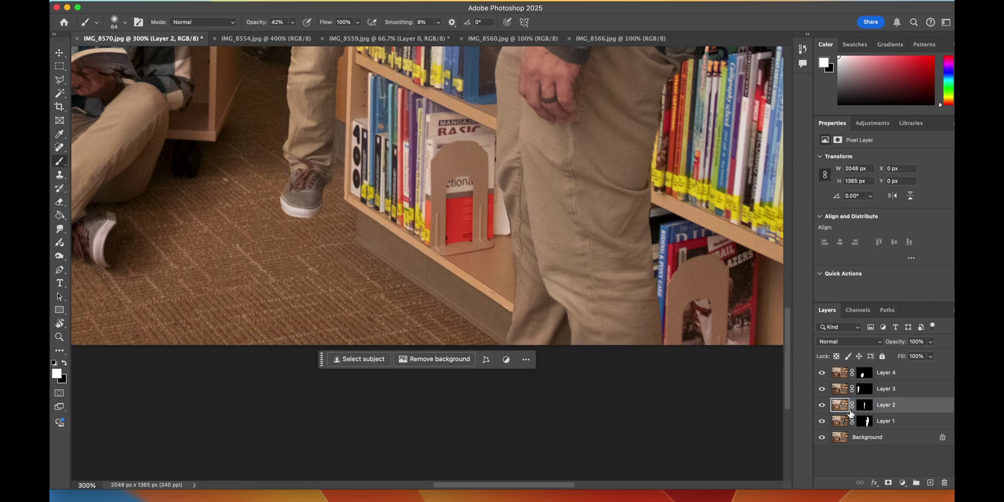
pyautogui.click(865, 406)
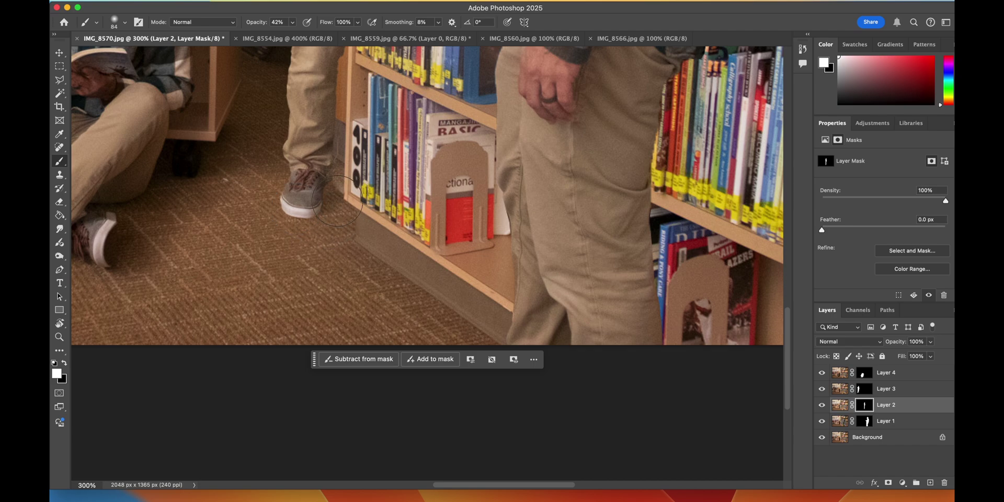
pyautogui.moveTo(337, 200)
pyautogui.mouseDown()
pyautogui.moveTo(350, 163)
pyautogui.moveTo(340, 206)
pyautogui.moveTo(341, 78)
pyautogui.mouseUp()
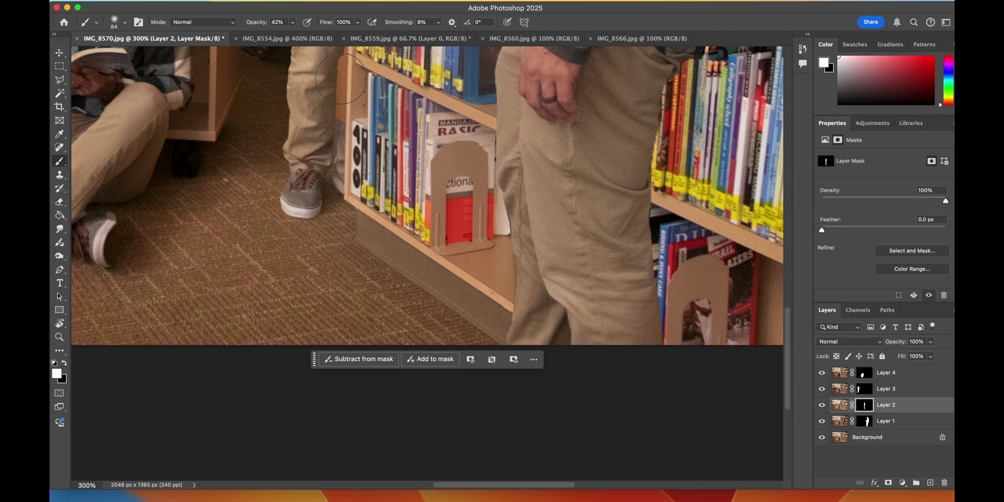
pyautogui.scroll(5, 341, 79)
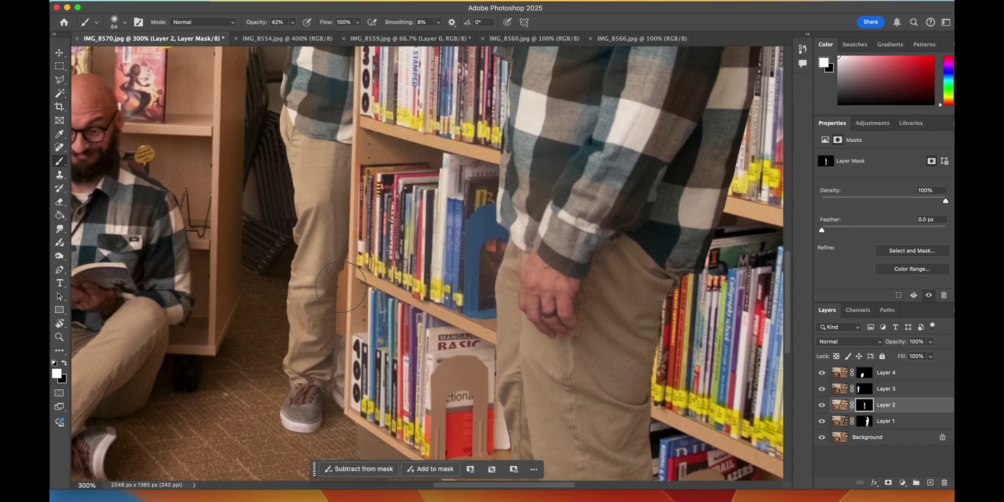
pyautogui.scroll(5, 341, 287)
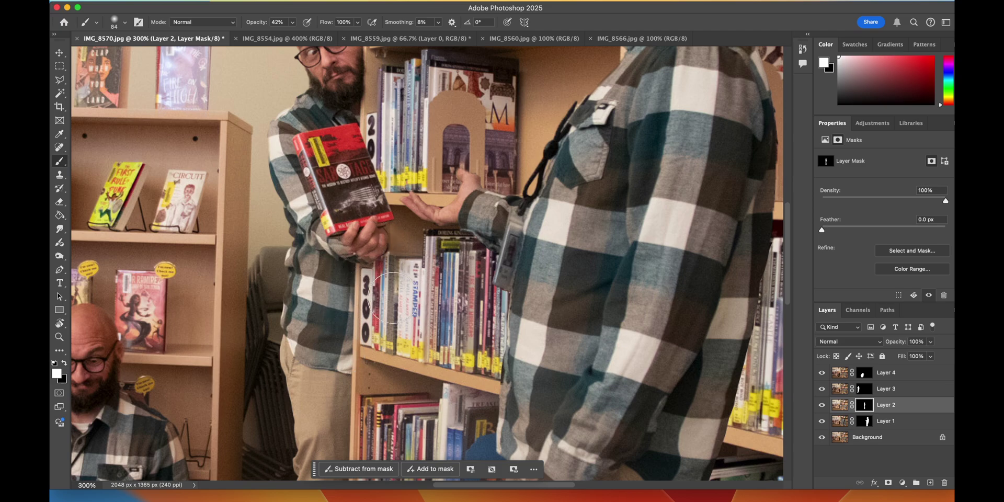
pyautogui.scroll(2, 366, 157)
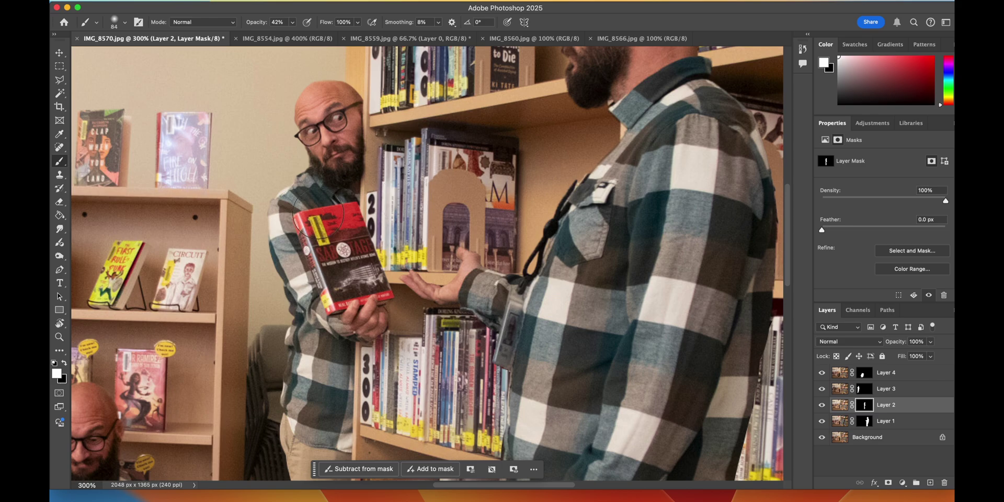
# Step: Brush the large standing man's shadows on the shelves behind him into Layer 1's mask and toggle the layer's visibility to compare
pyautogui.hscroll(1, 397, 219)
pyautogui.hscroll(8, 397, 219)
pyautogui.scroll(-4, 445, 261)
pyautogui.hscroll(1, 525, 315)
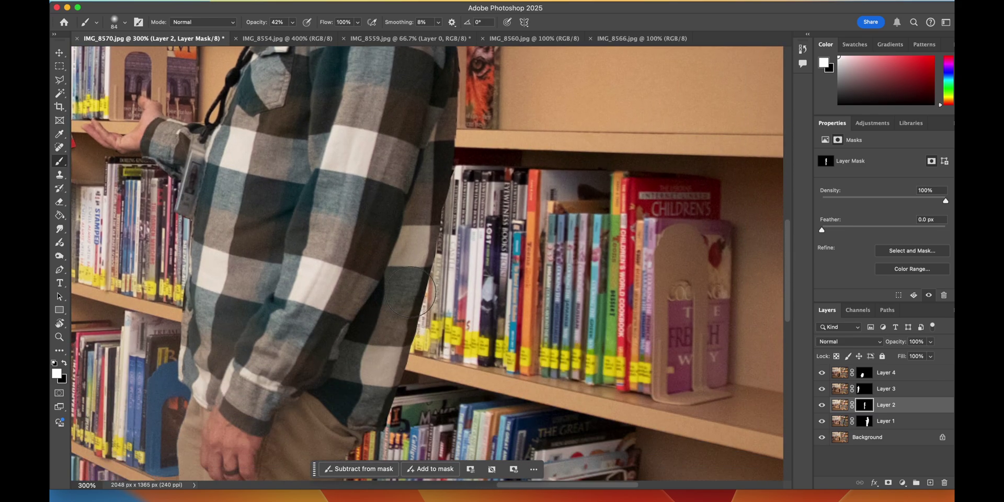
pyautogui.scroll(-2, 525, 319)
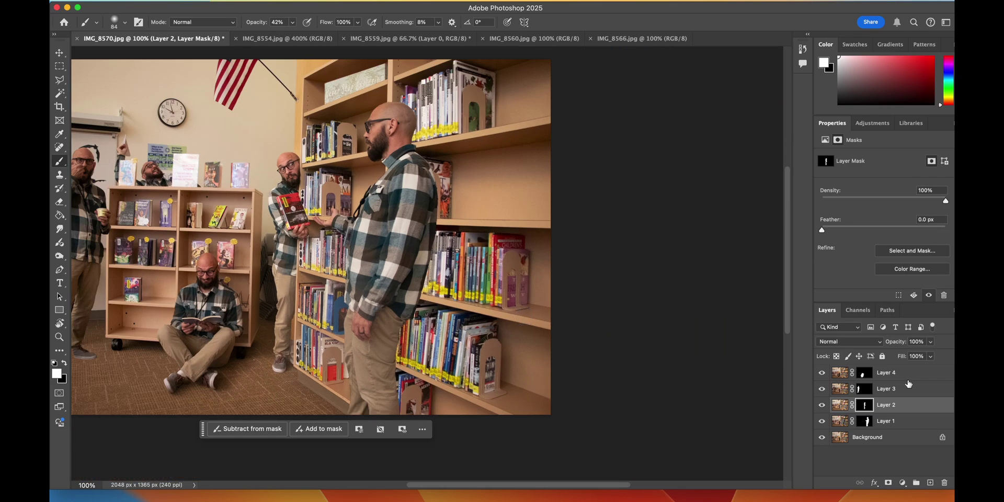
pyautogui.click(866, 421)
pyautogui.click(823, 424)
pyautogui.click(823, 423)
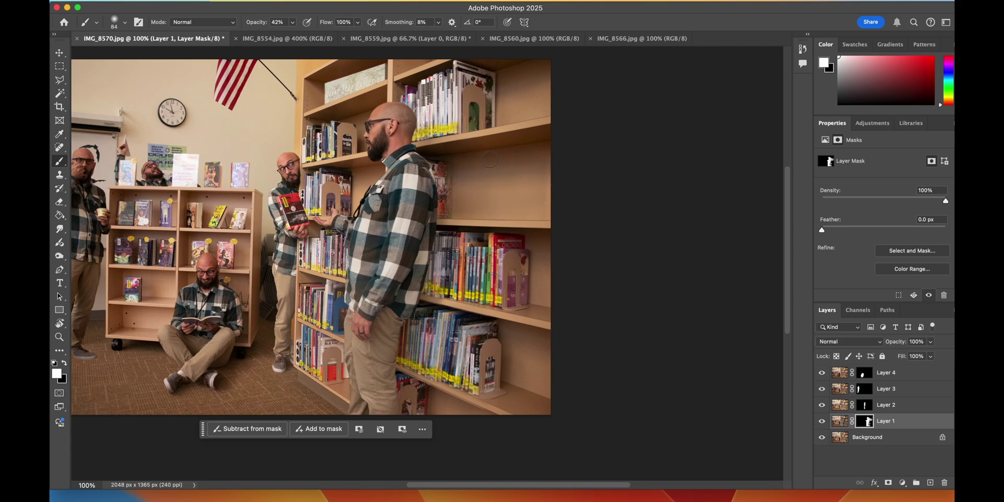
# Step: Undo the stray stroke on Layer 3's image and brush white on its mask to reveal carpet shadows around the cup man's shoes
pyautogui.hscroll(-5, 293, 268)
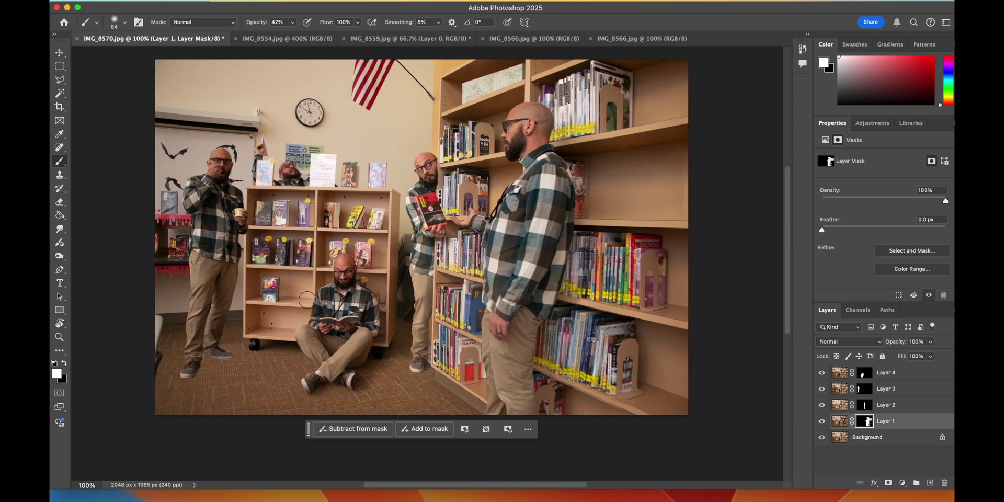
pyautogui.press('v')
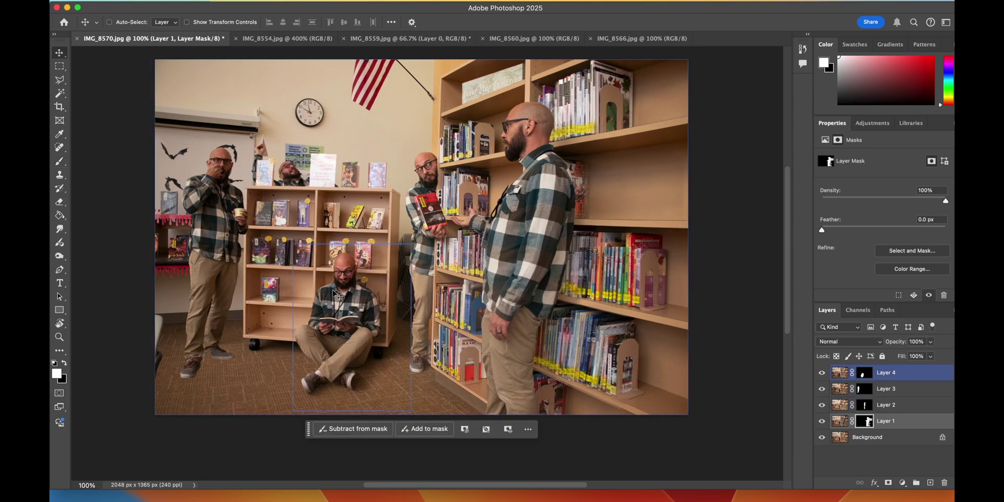
pyautogui.click(921, 389)
pyautogui.press('b')
pyautogui.moveTo(221, 388)
pyautogui.mouseDown()
pyautogui.moveTo(185, 374)
pyautogui.moveTo(218, 356)
pyautogui.mouseUp()
pyautogui.press('super+z')
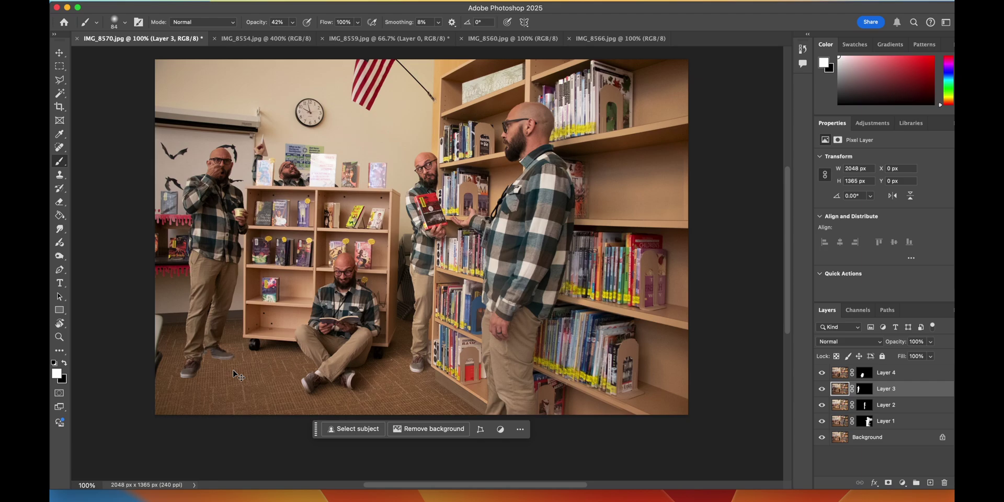
pyautogui.click(865, 390)
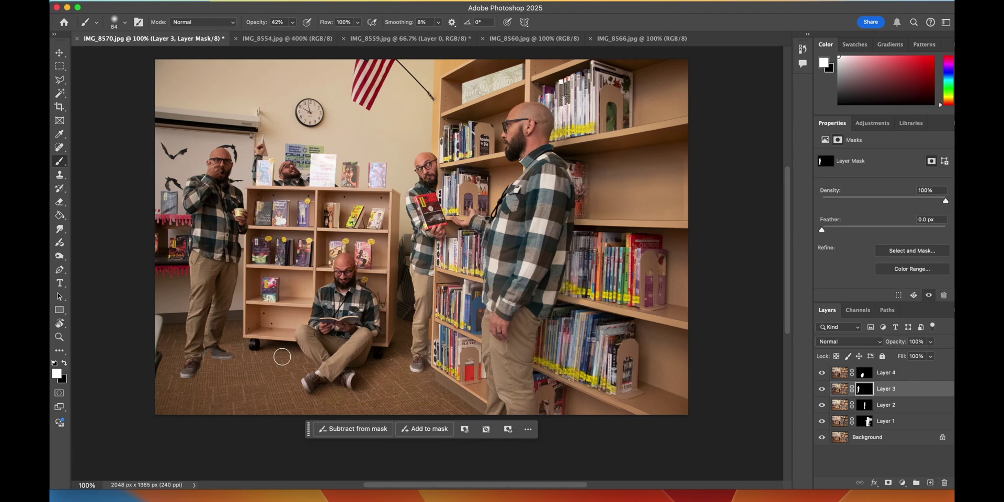
pyautogui.moveTo(196, 371); pyautogui.dragTo(236, 364)
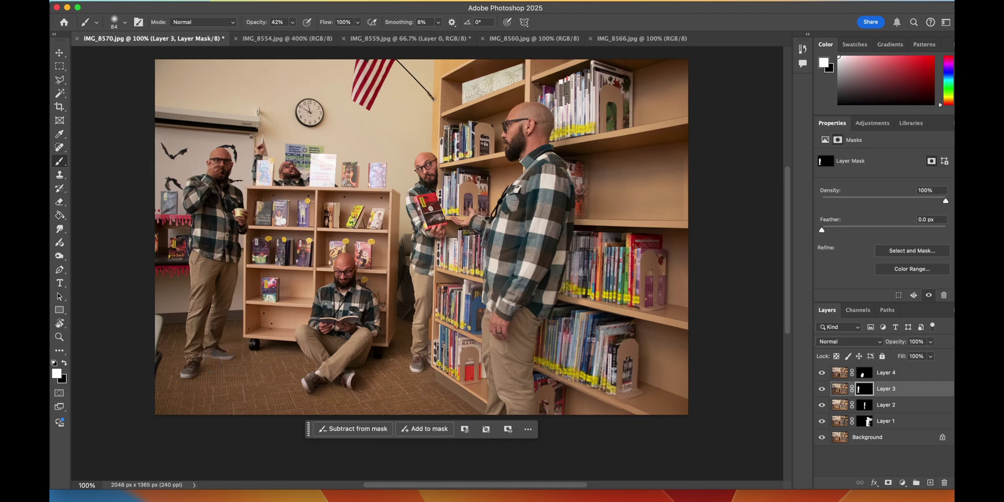